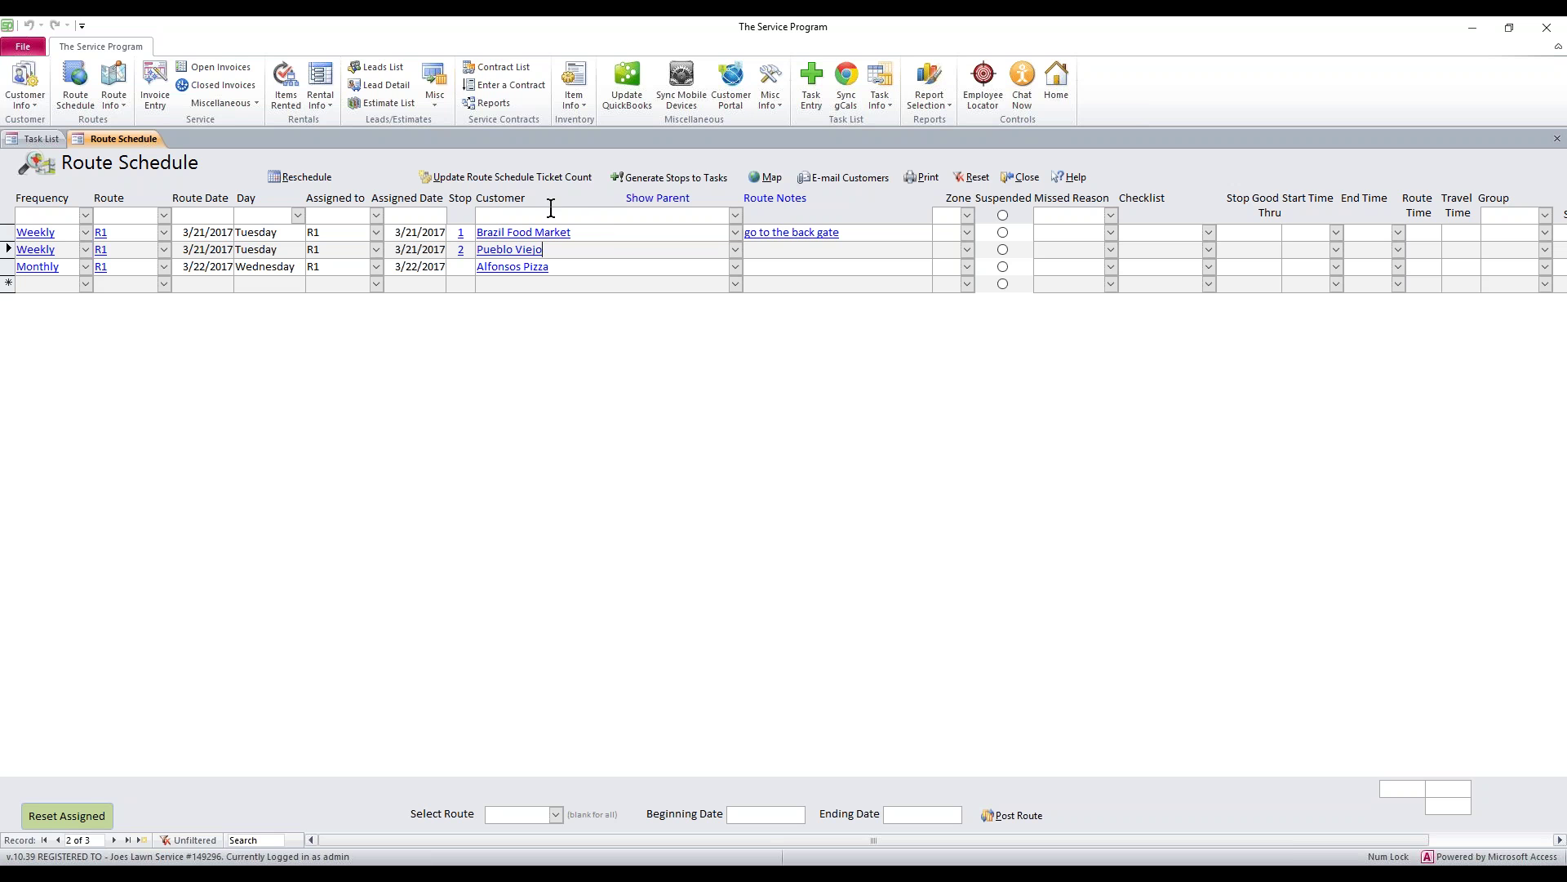
Open the Customer Info ribbon menu from the Route Schedule screen
click(14, 98)
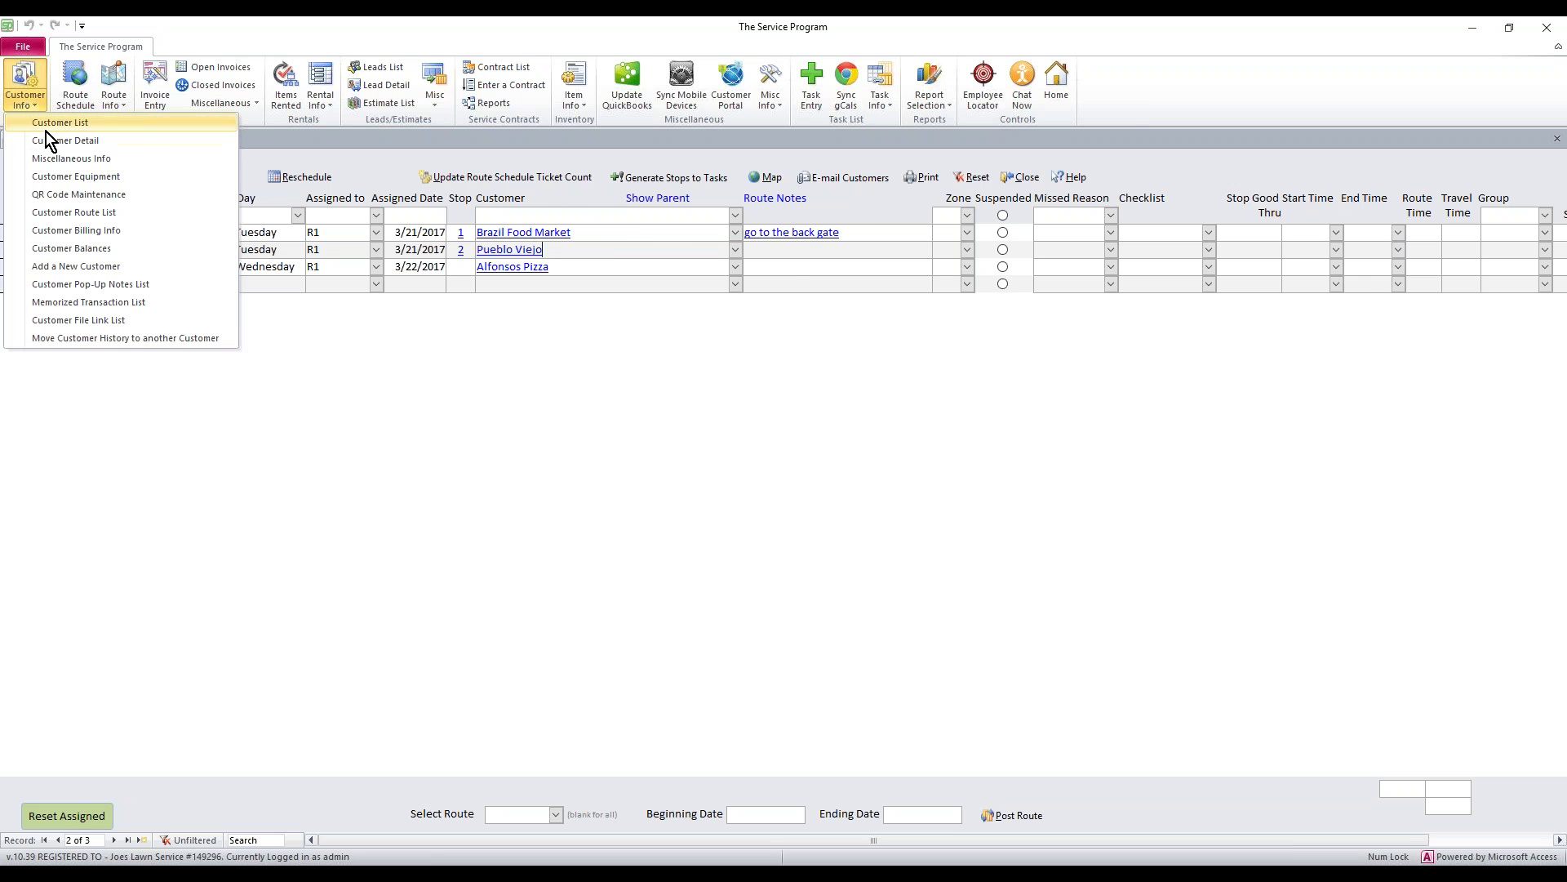
Open the Customer List, go back to Route Schedule, and open Brazil Food Market's details
click(45, 127)
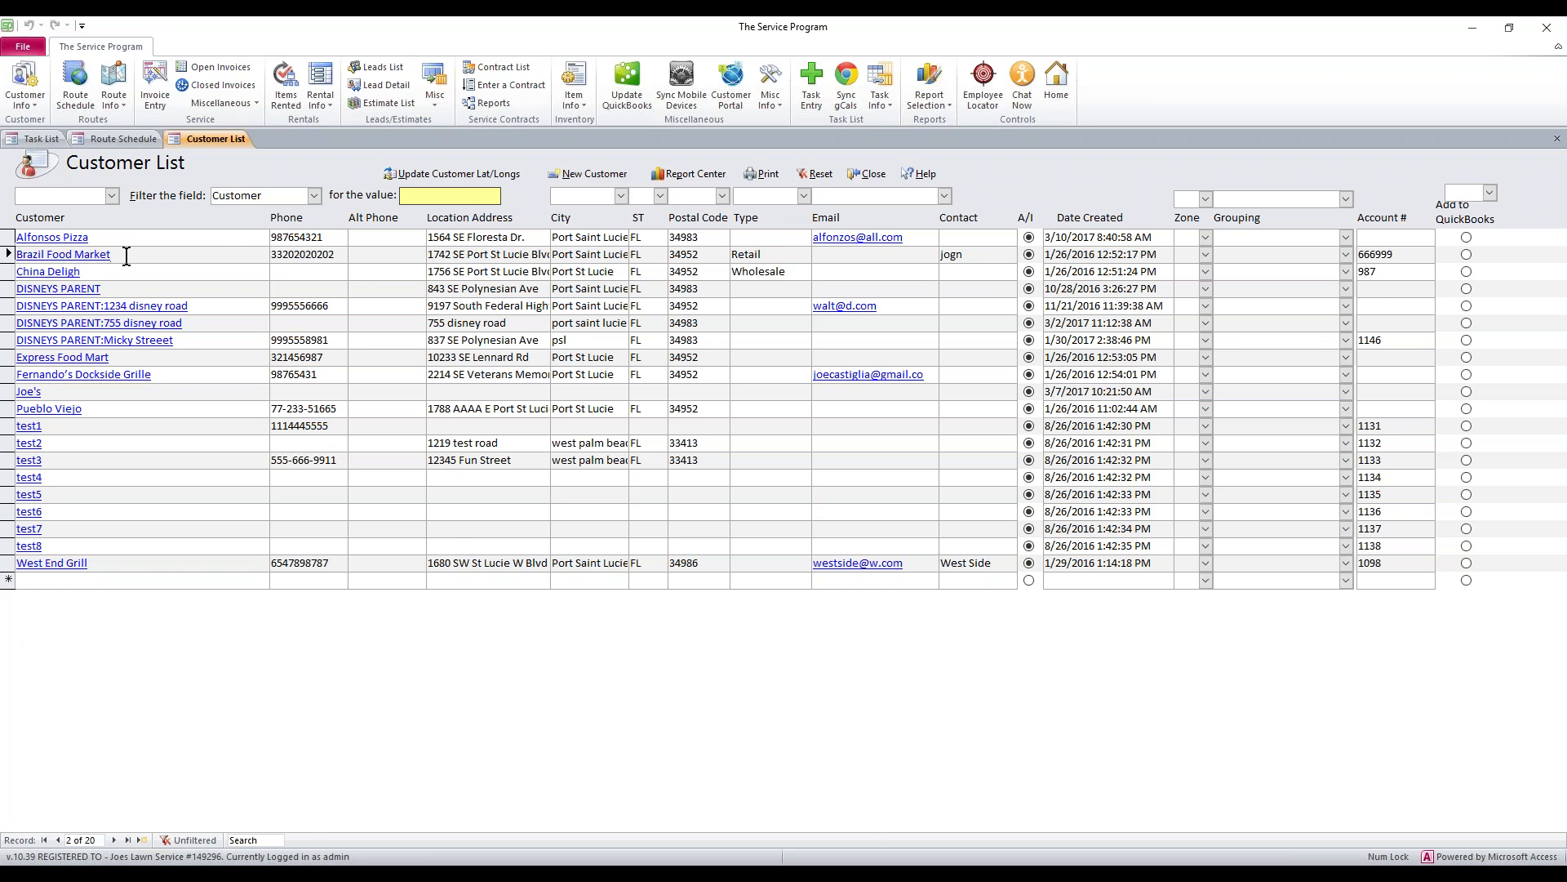
click(134, 145)
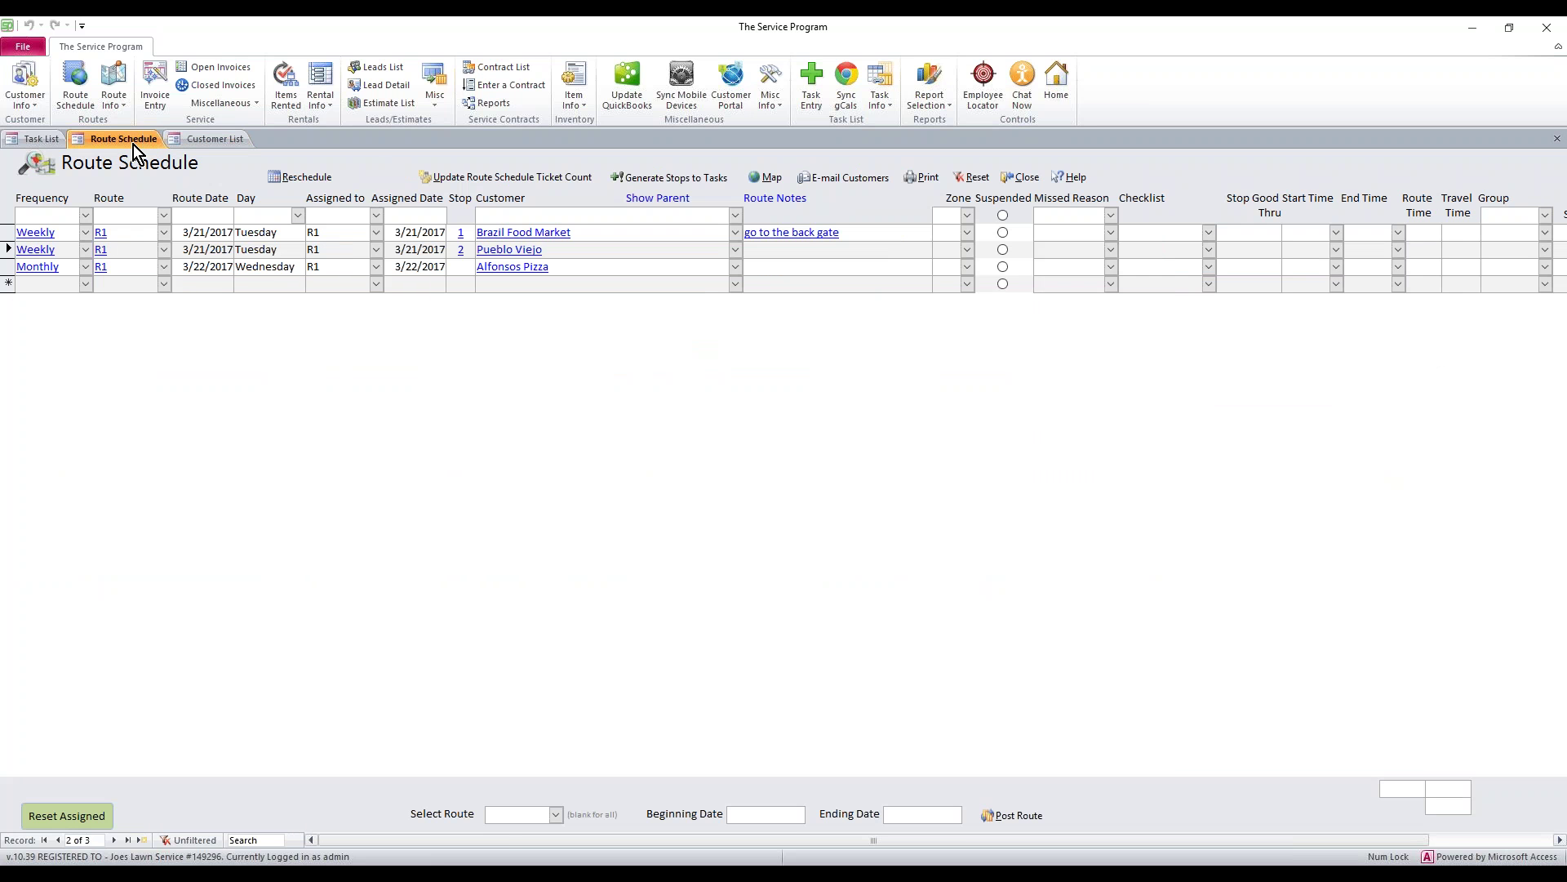
click(583, 231)
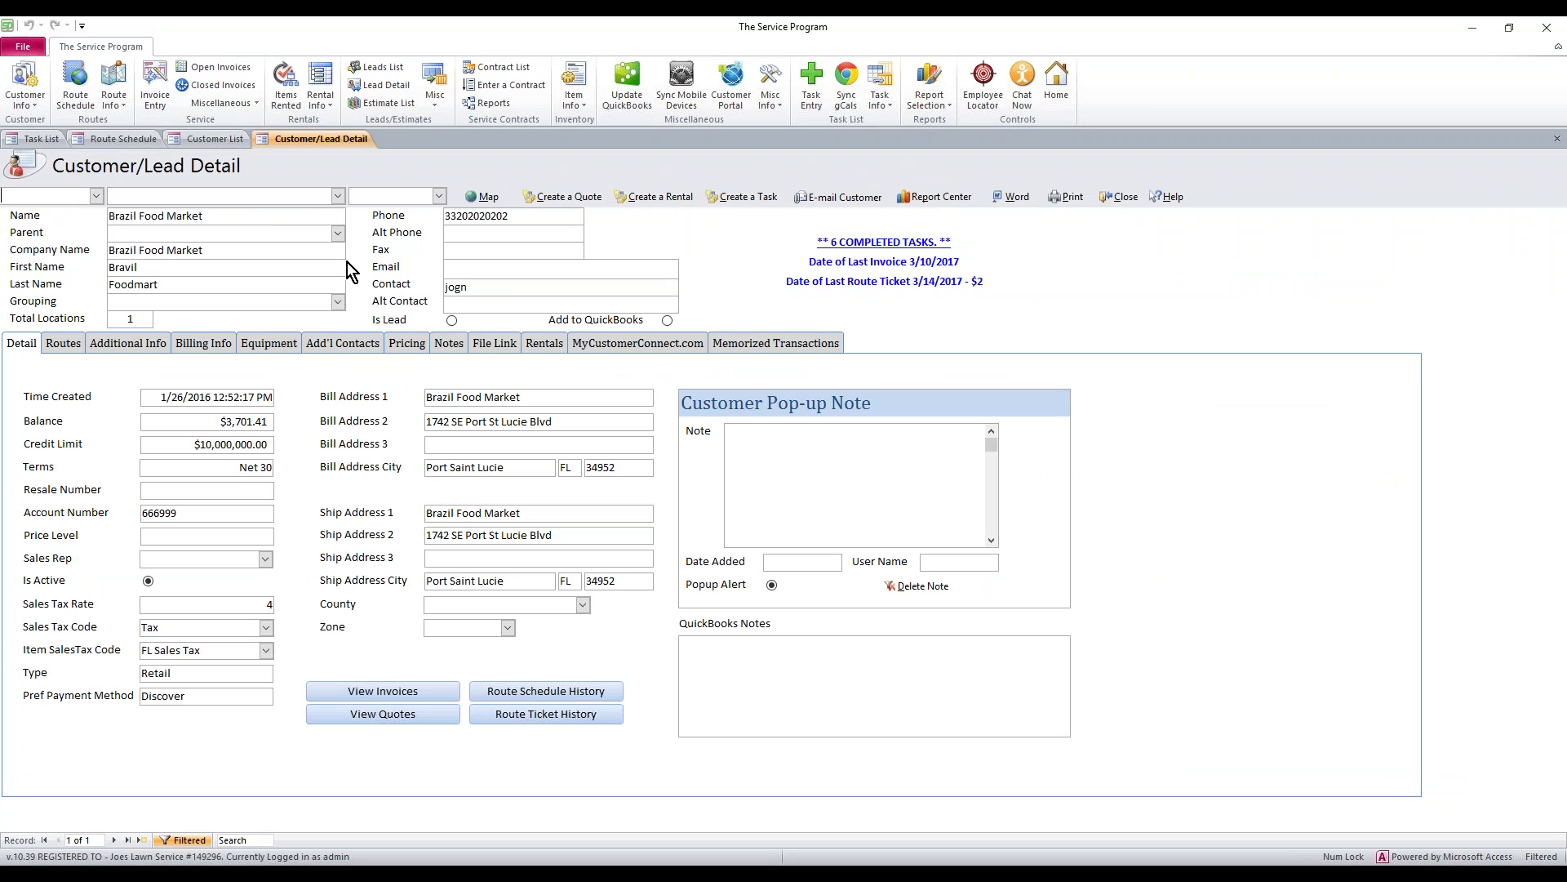
Unlock Brazil Food Market's pricing for editing, keeping Item1 at $1.00 in the first row
click(405, 345)
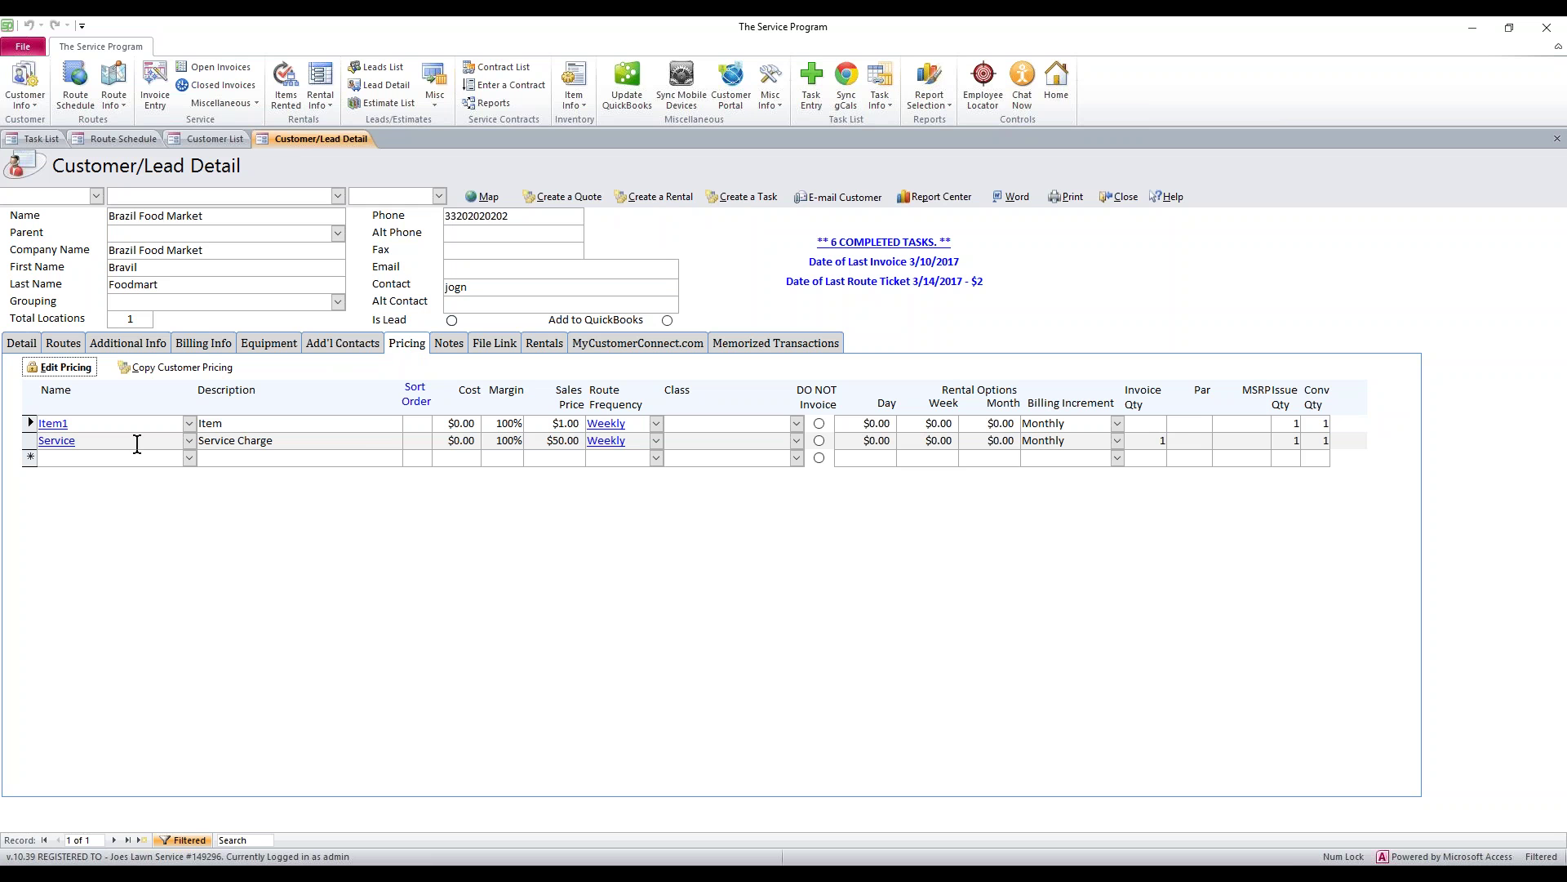
click(50, 369)
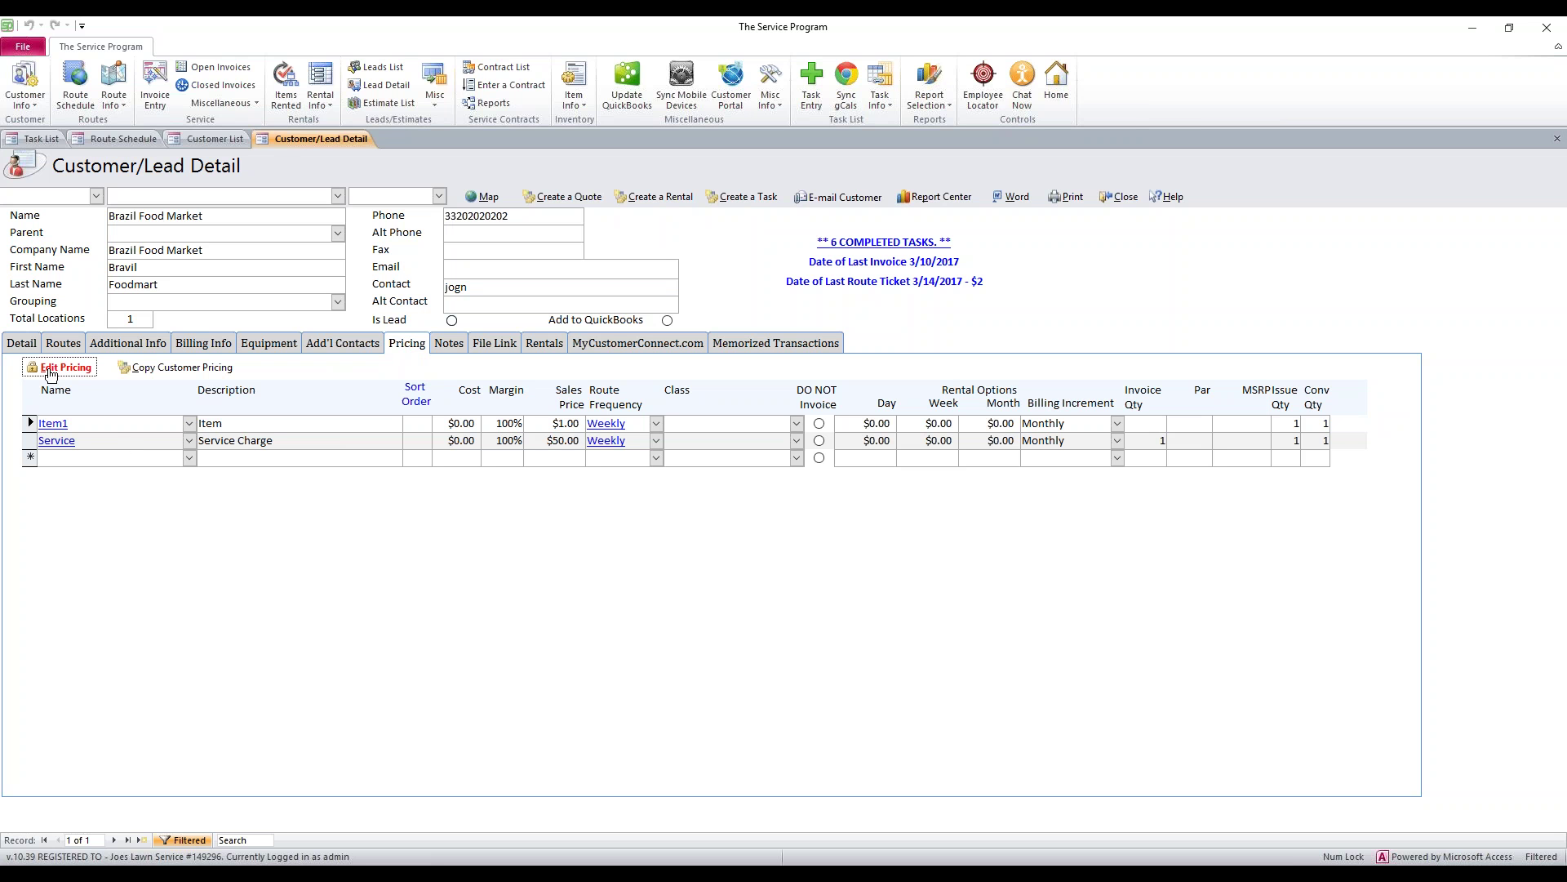
click(90, 424)
click(189, 424)
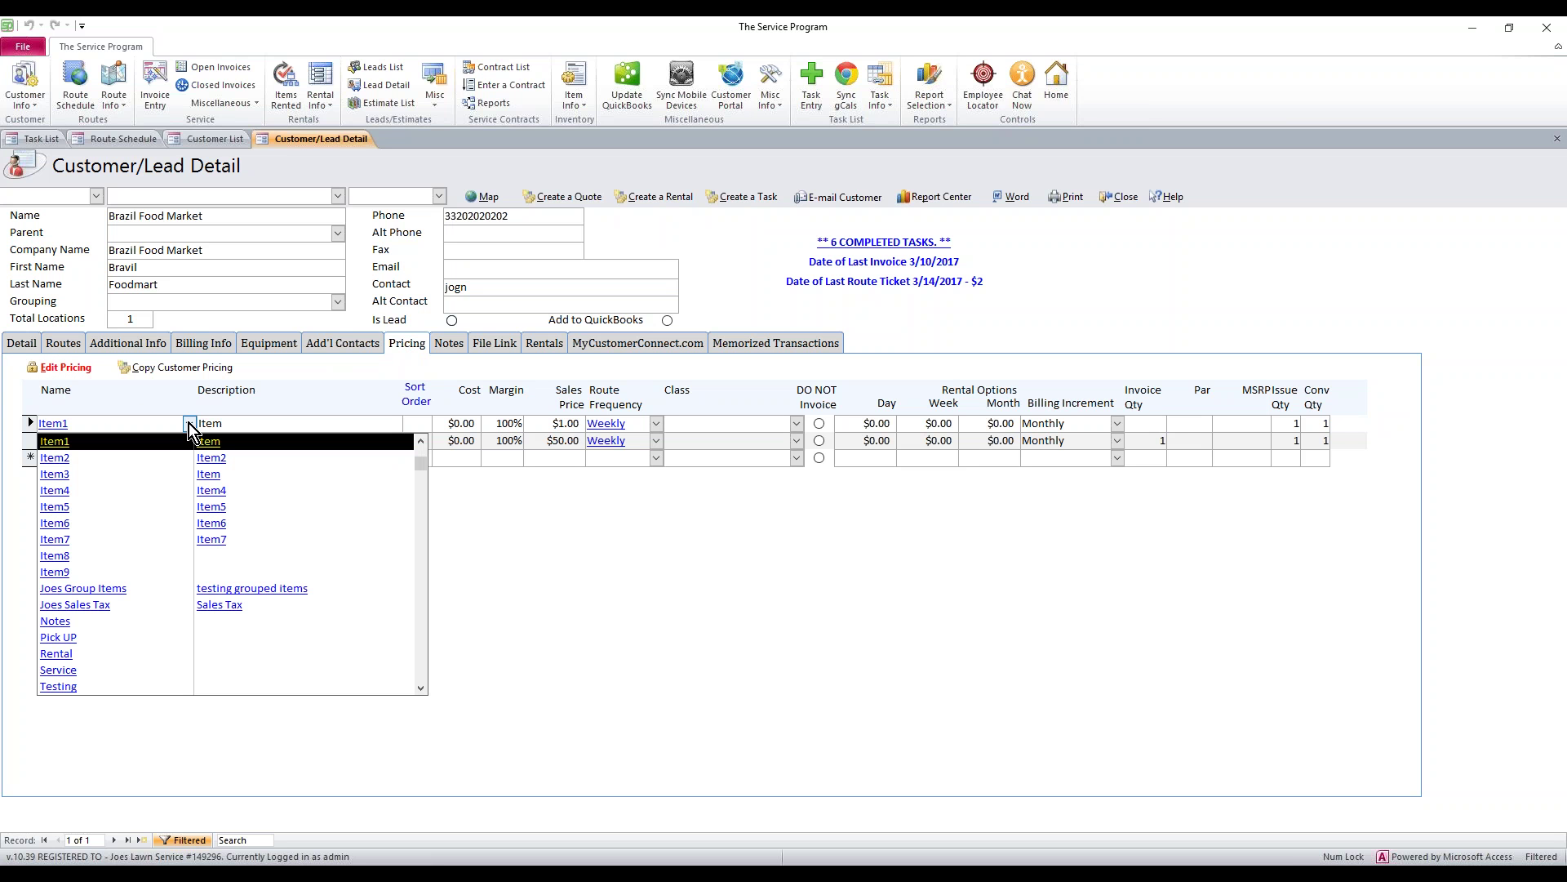
click(168, 440)
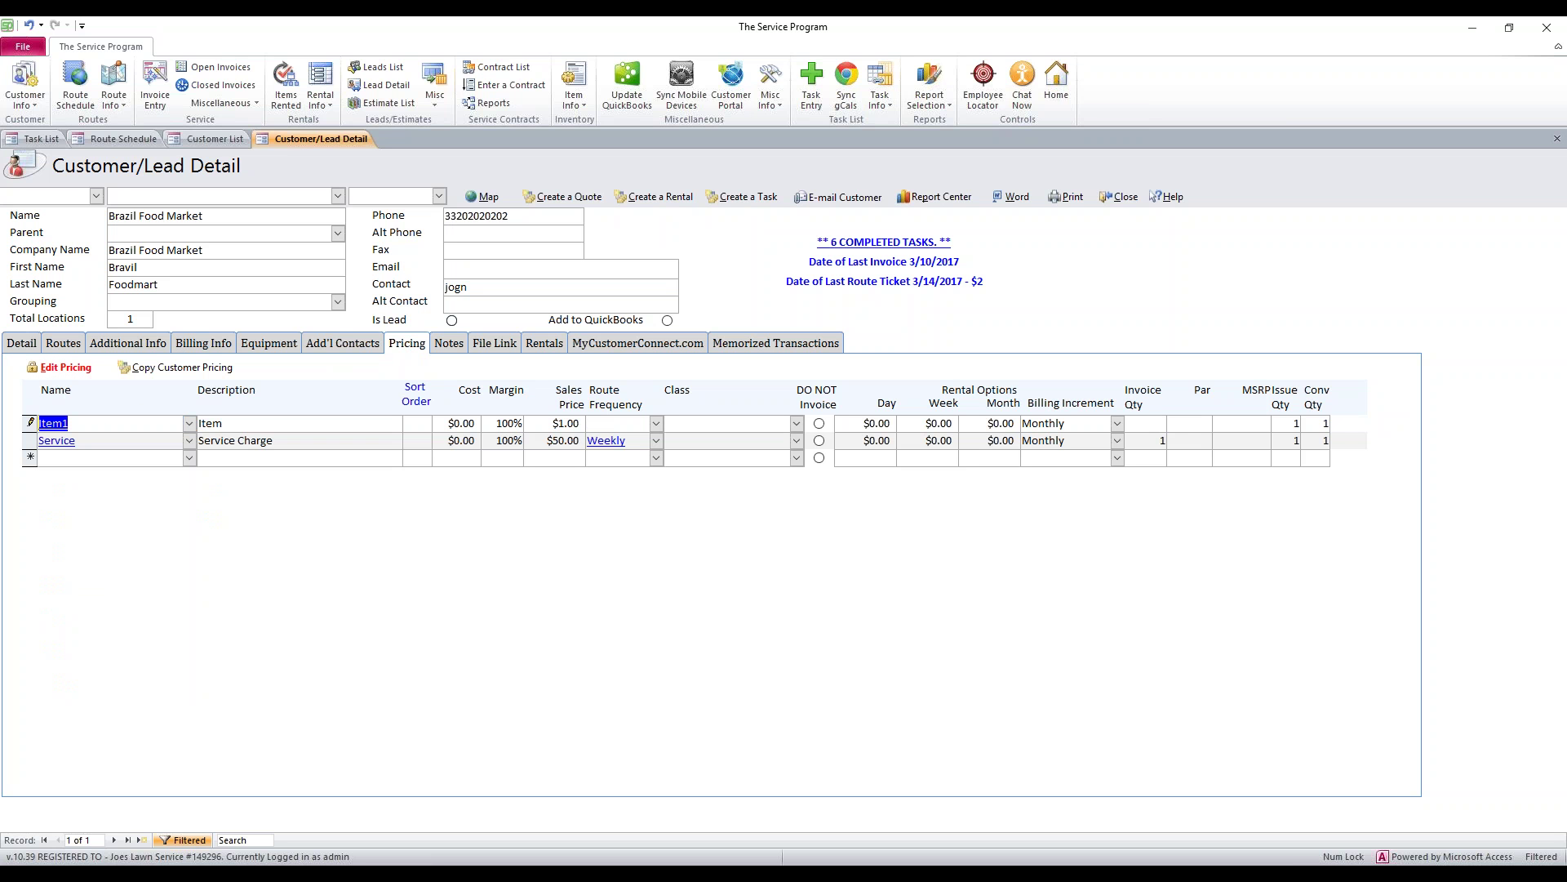
click(242, 422)
click(537, 424)
click(632, 428)
Give Item1 a Monthly route frequency, then check the Service row's $50.00 price and invoice quantity
click(657, 423)
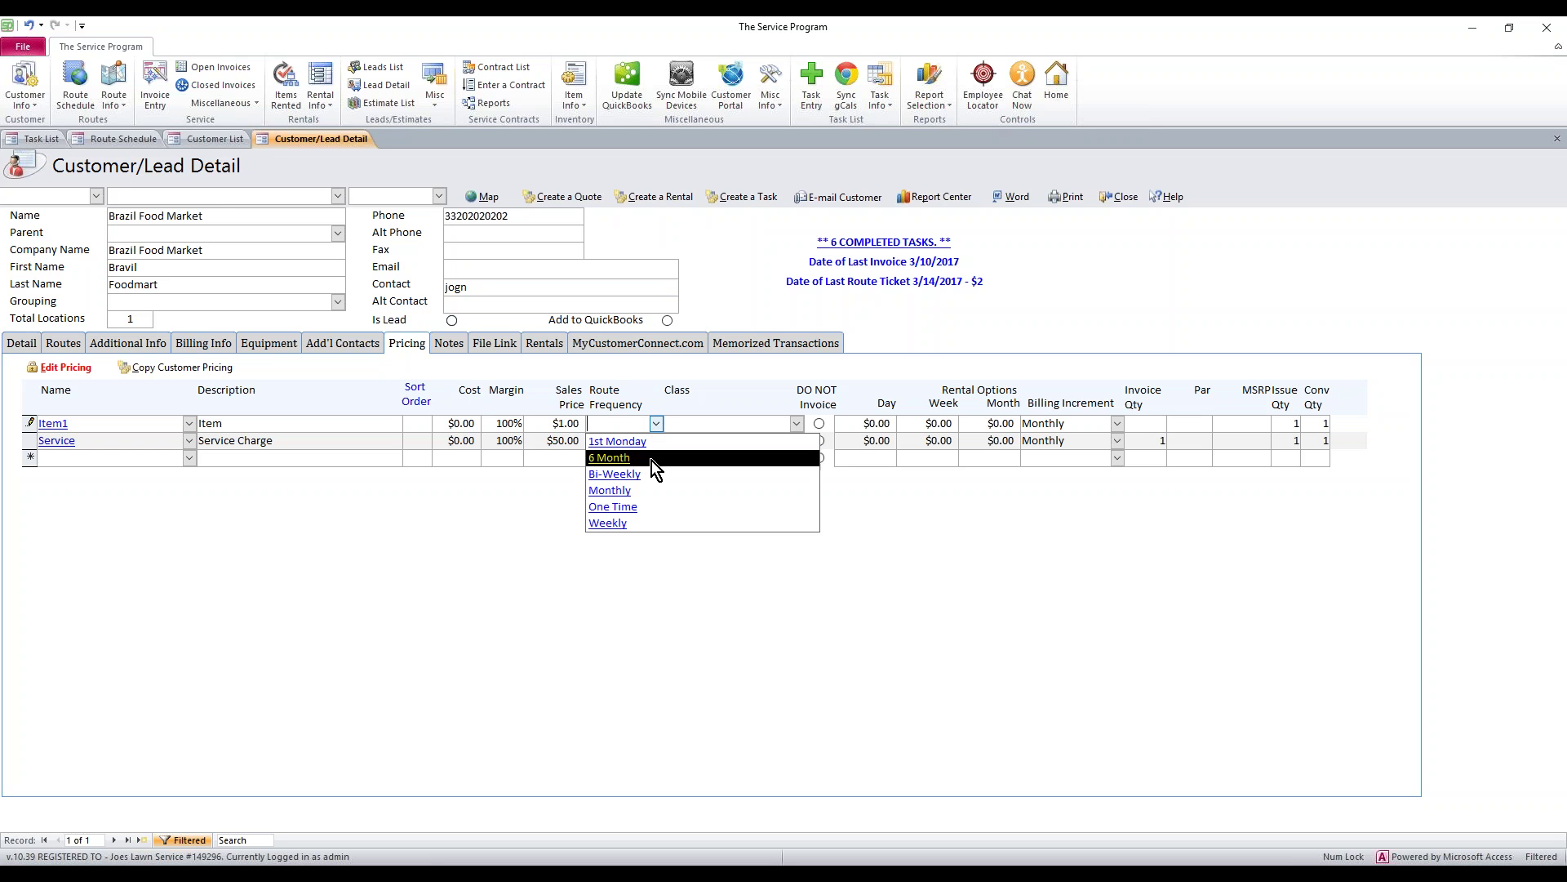
click(634, 492)
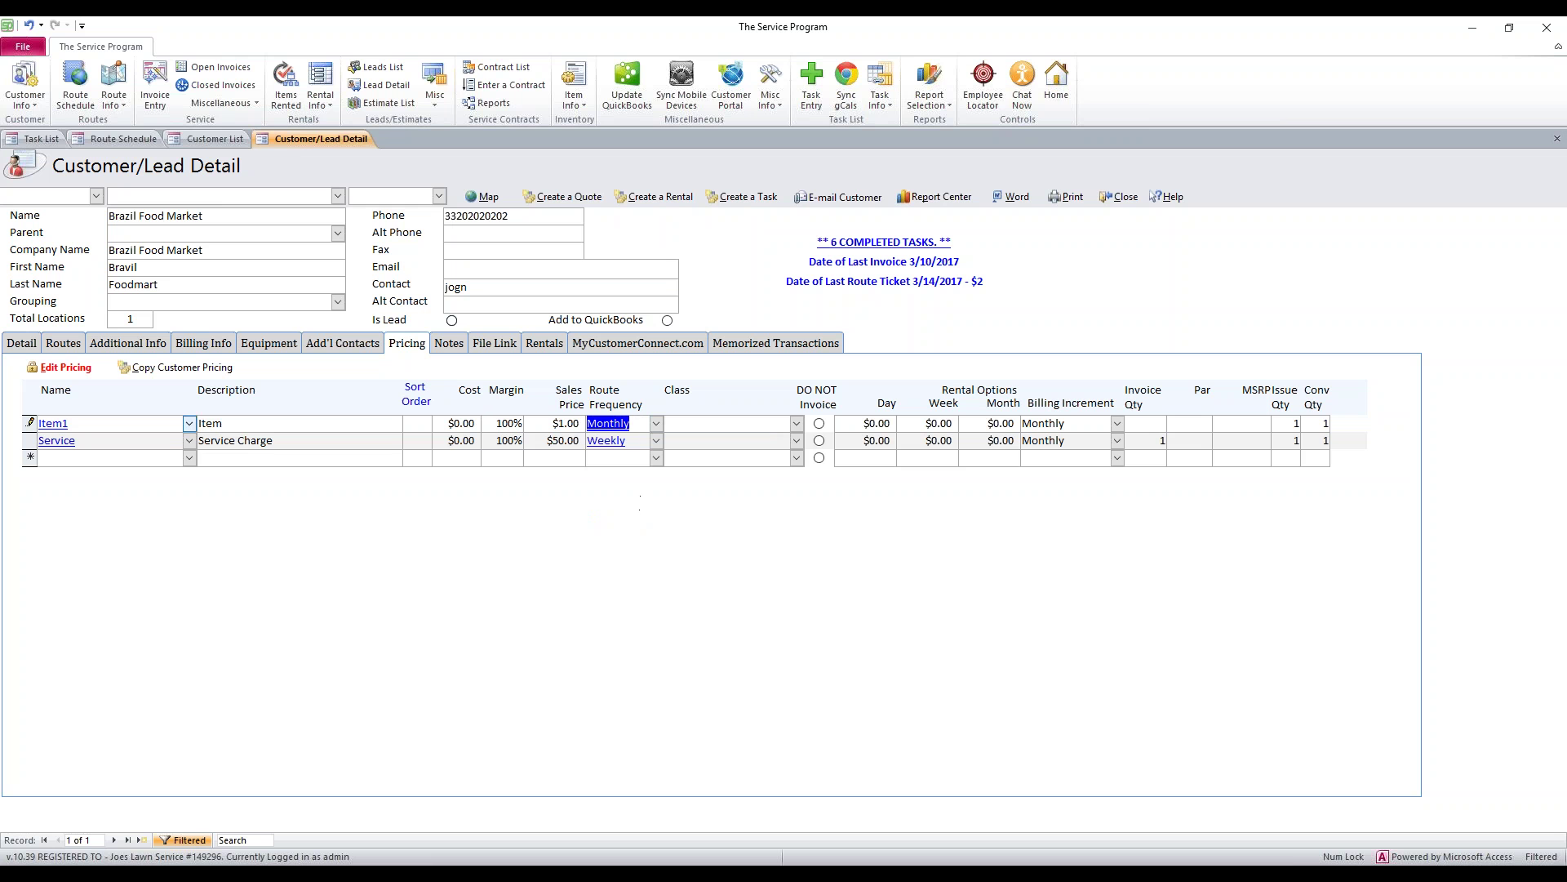
click(684, 422)
click(1160, 423)
click(133, 440)
double_click(556, 442)
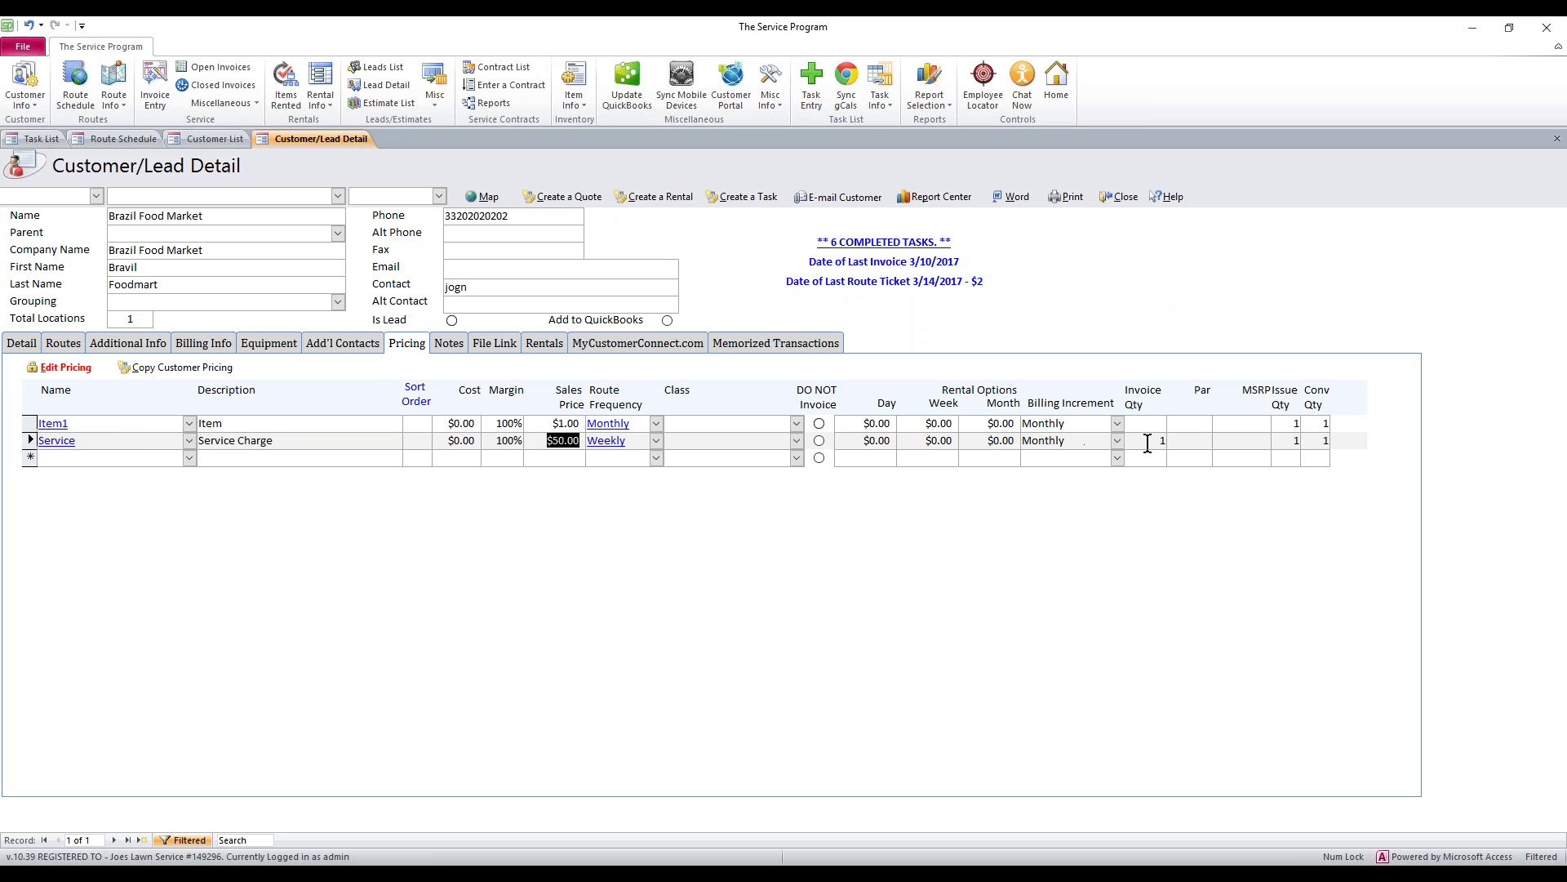
double_click(1178, 440)
click(1151, 424)
Add Item3 at $70.00 as a new pricing row, then lock the pricing list
click(190, 458)
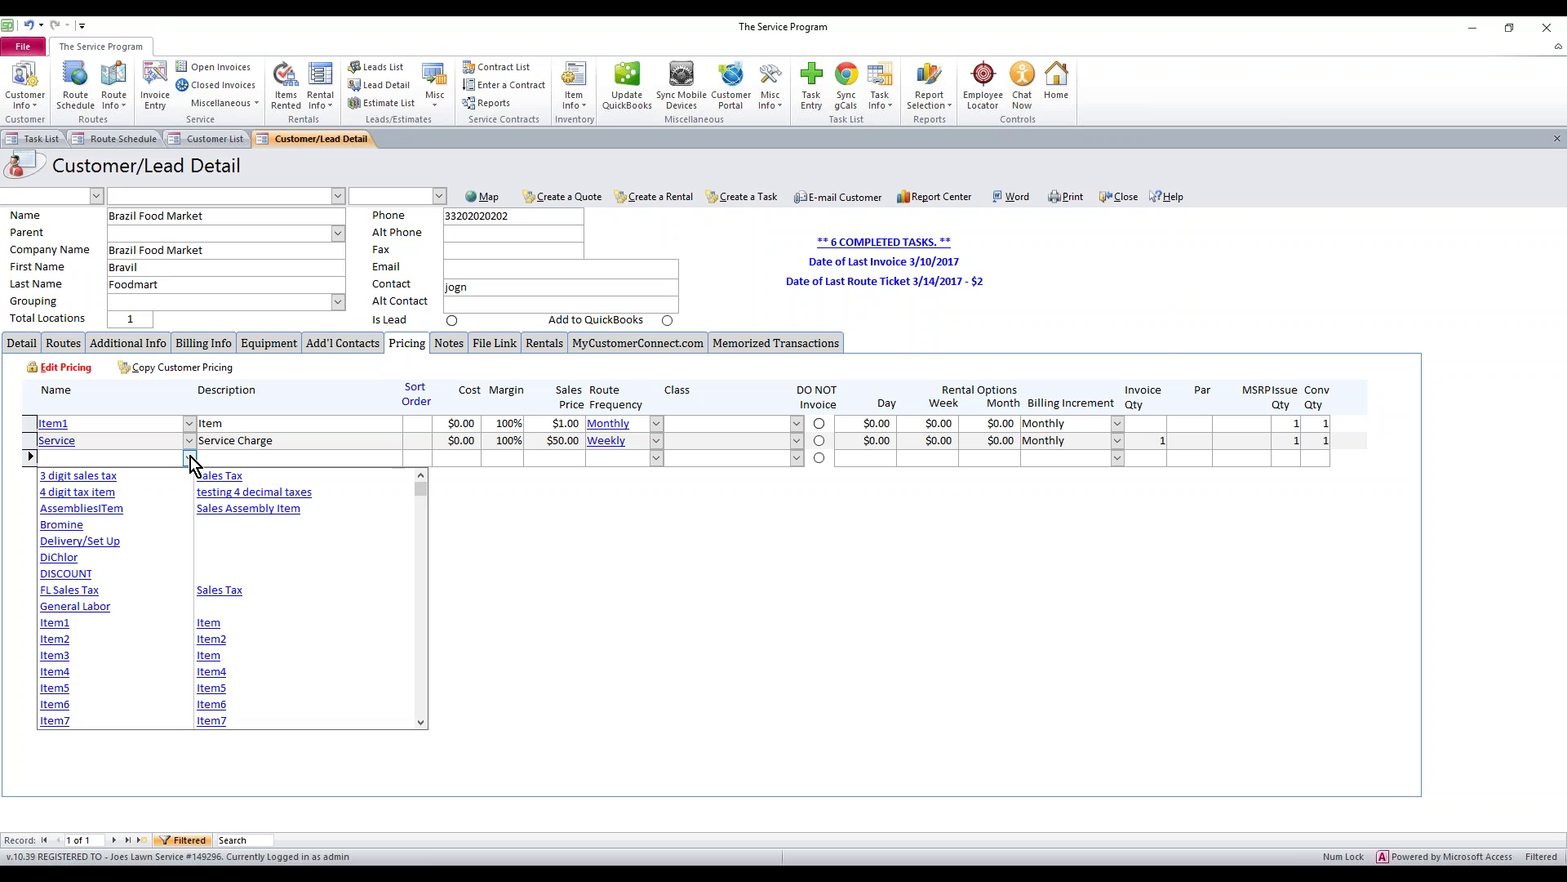
click(81, 653)
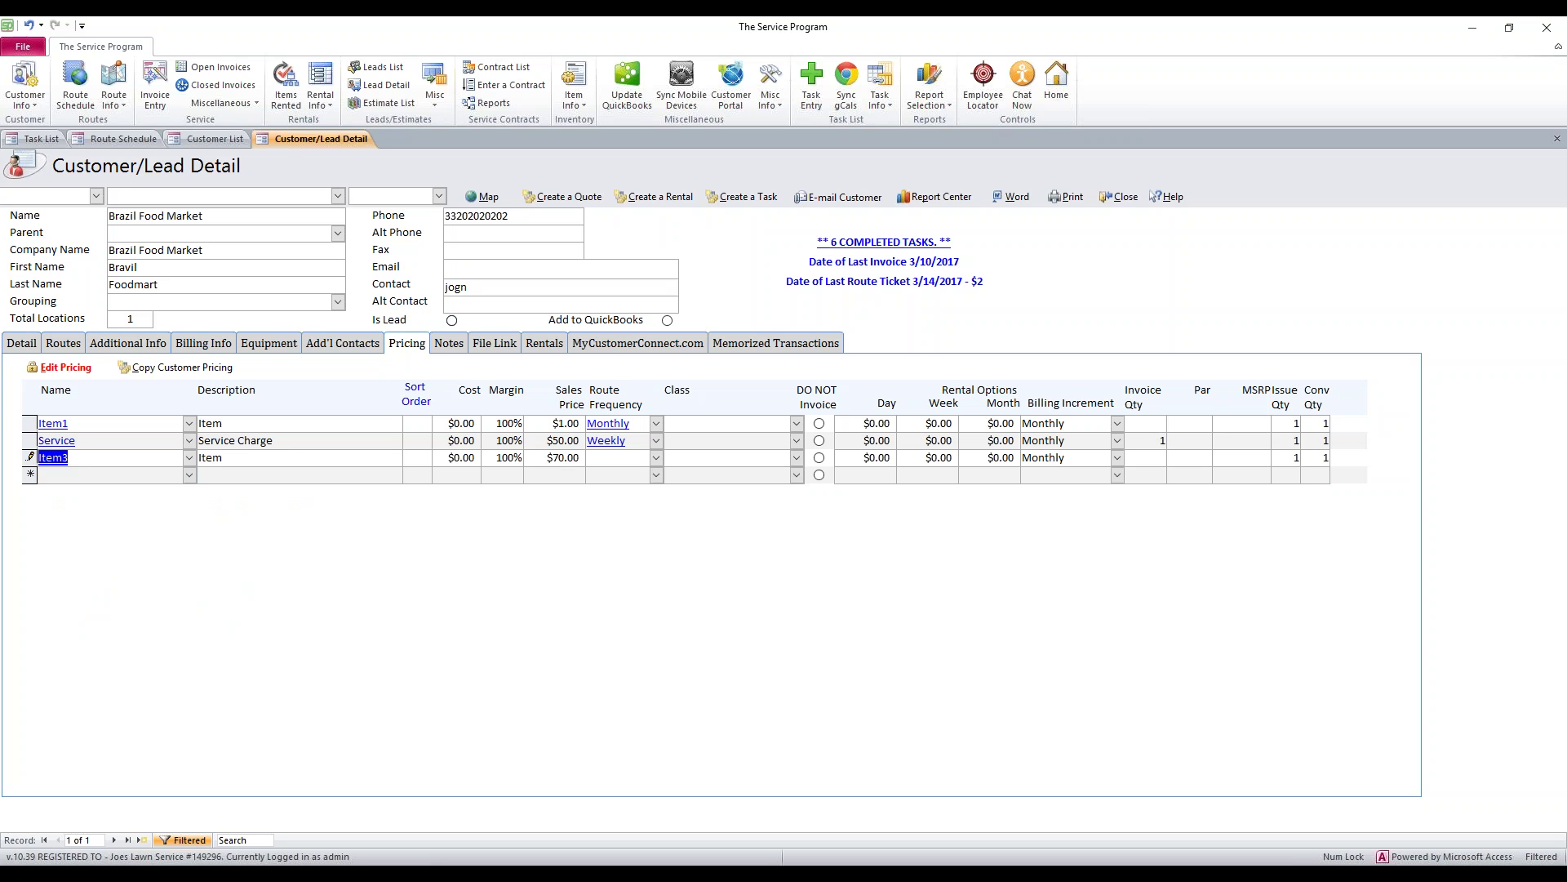
click(605, 456)
click(701, 438)
click(703, 441)
click(60, 369)
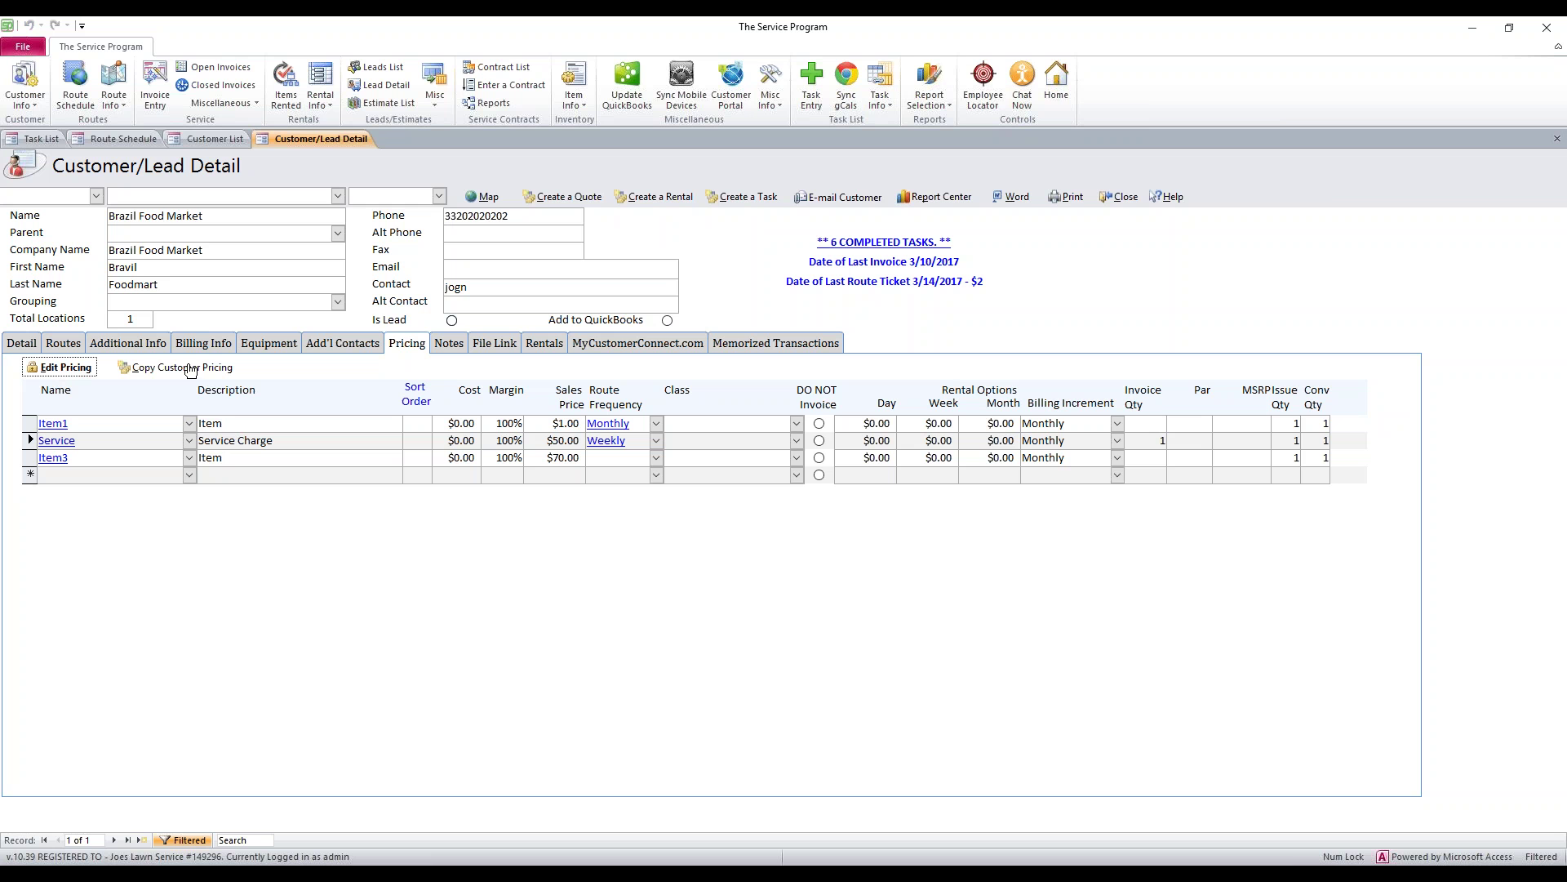
Highlight Pueblo Viejo on the Route Schedule, then return to Brazil Food Market's detail form
click(136, 134)
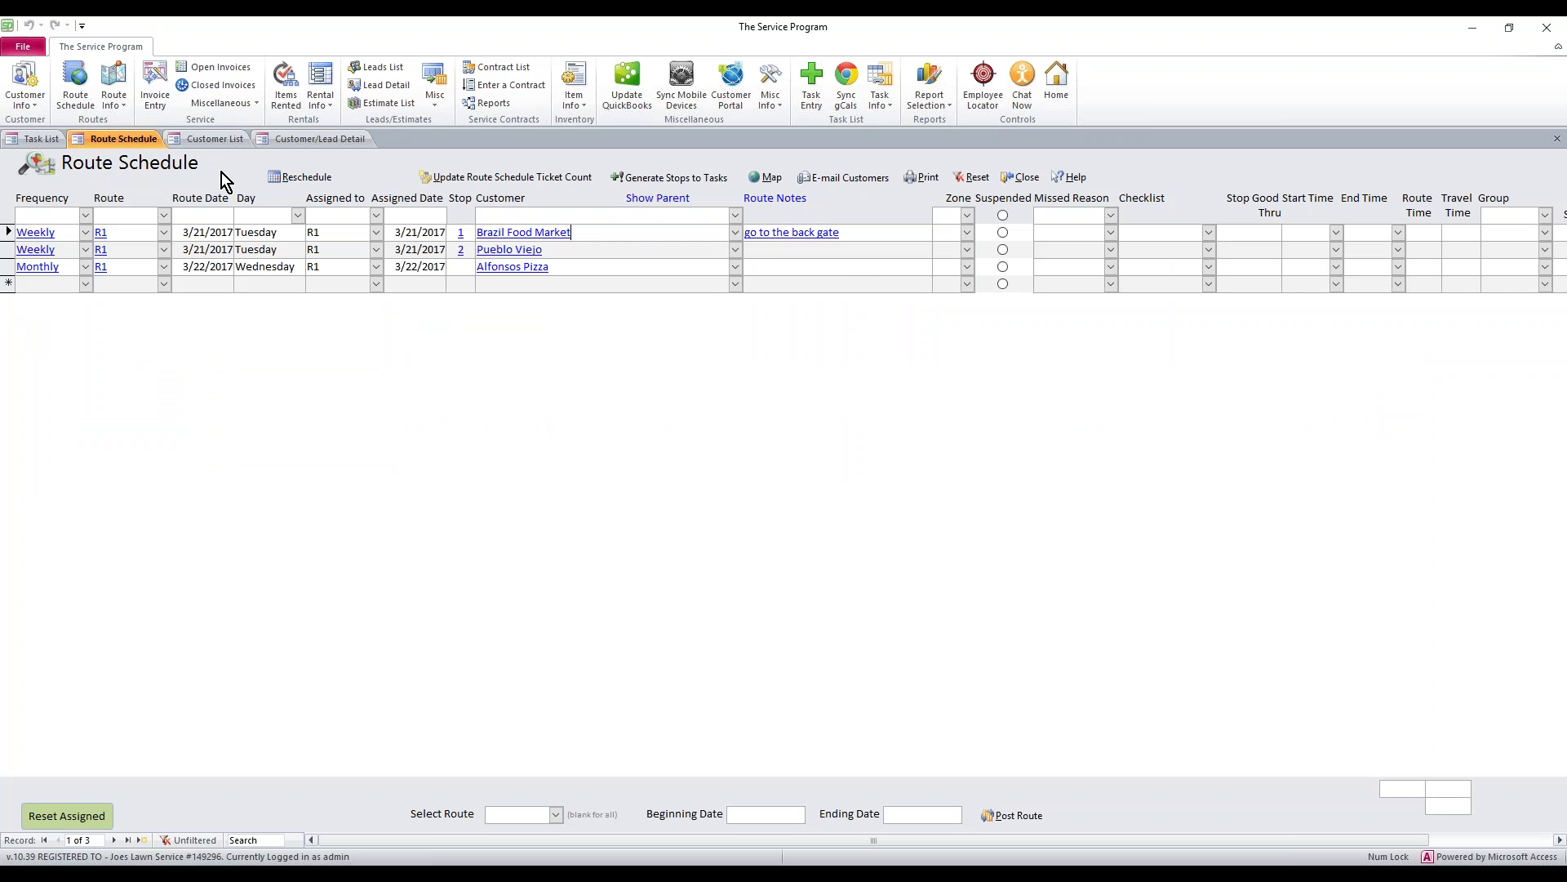
drag(545, 250, 467, 242)
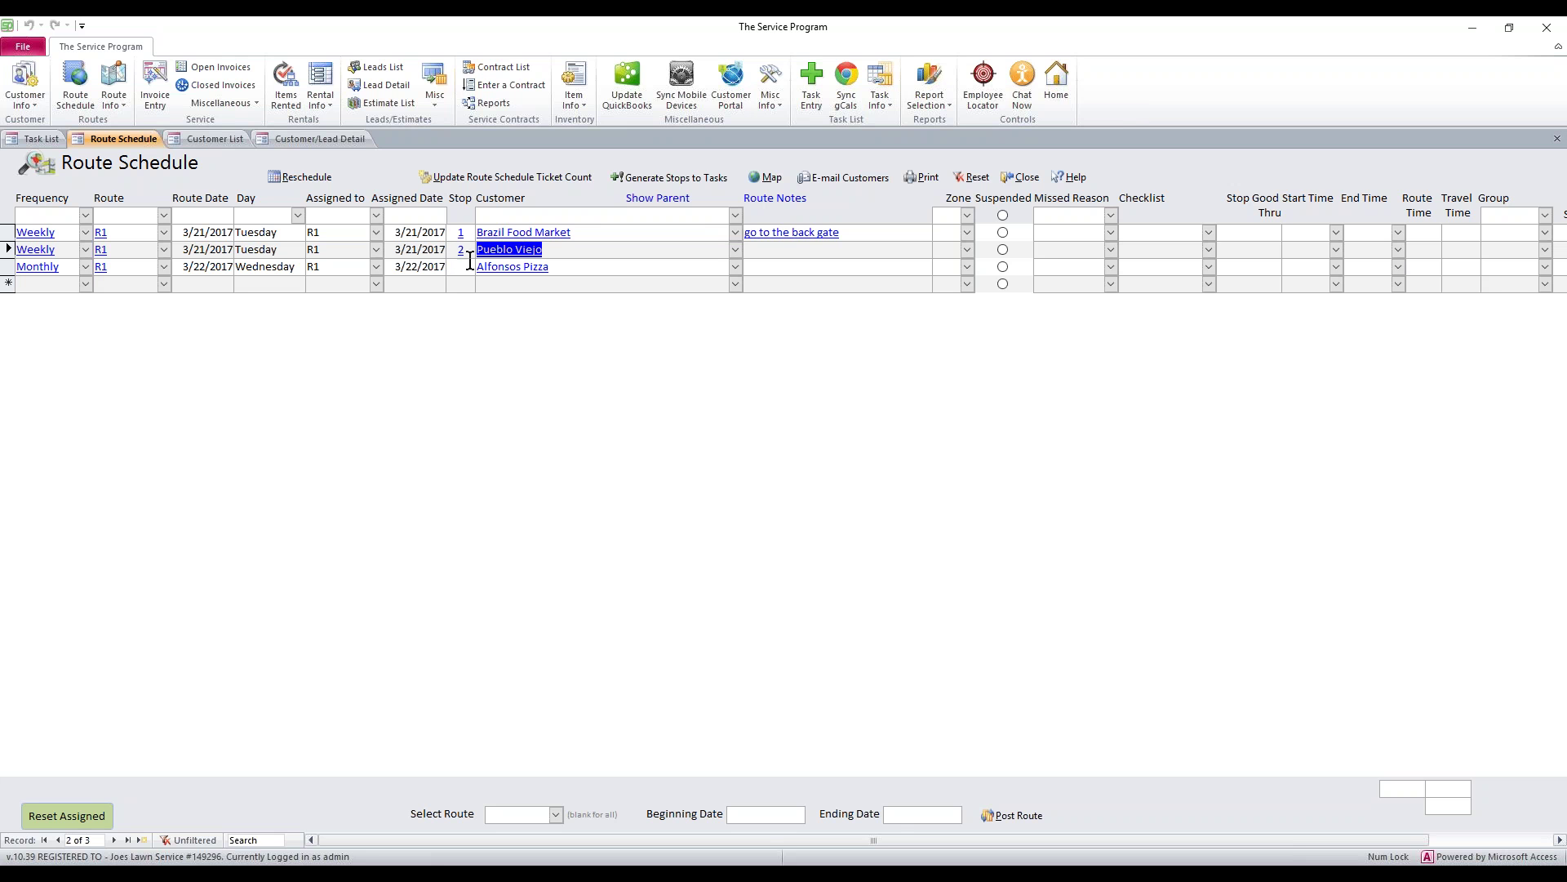
click(272, 143)
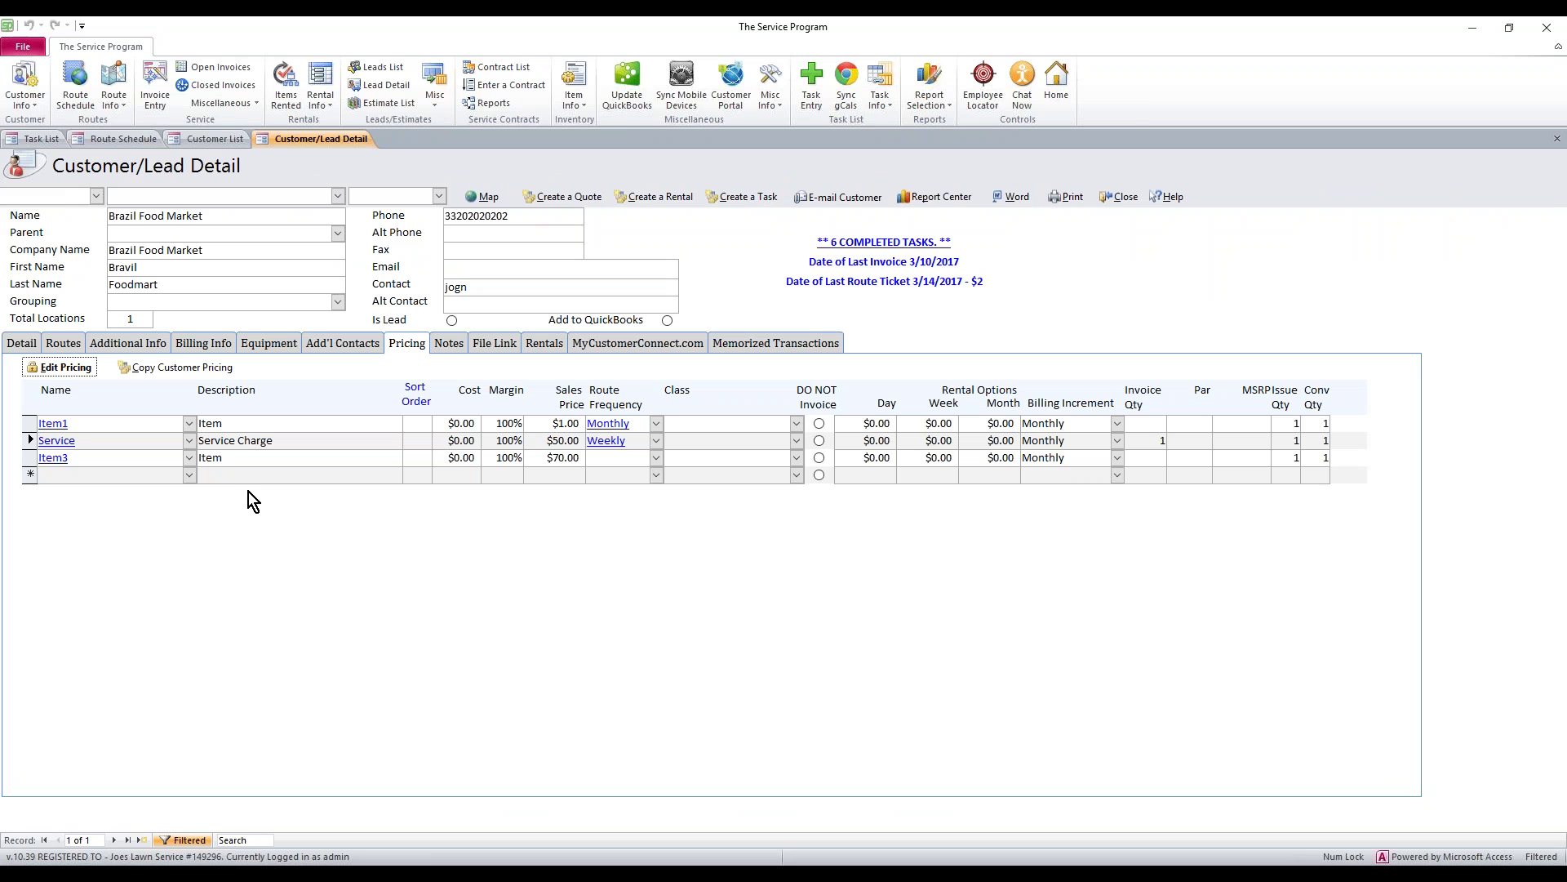
Copy Brazil Food Market's item pricing to Pueblo Viejo using Customer Price Update
click(184, 369)
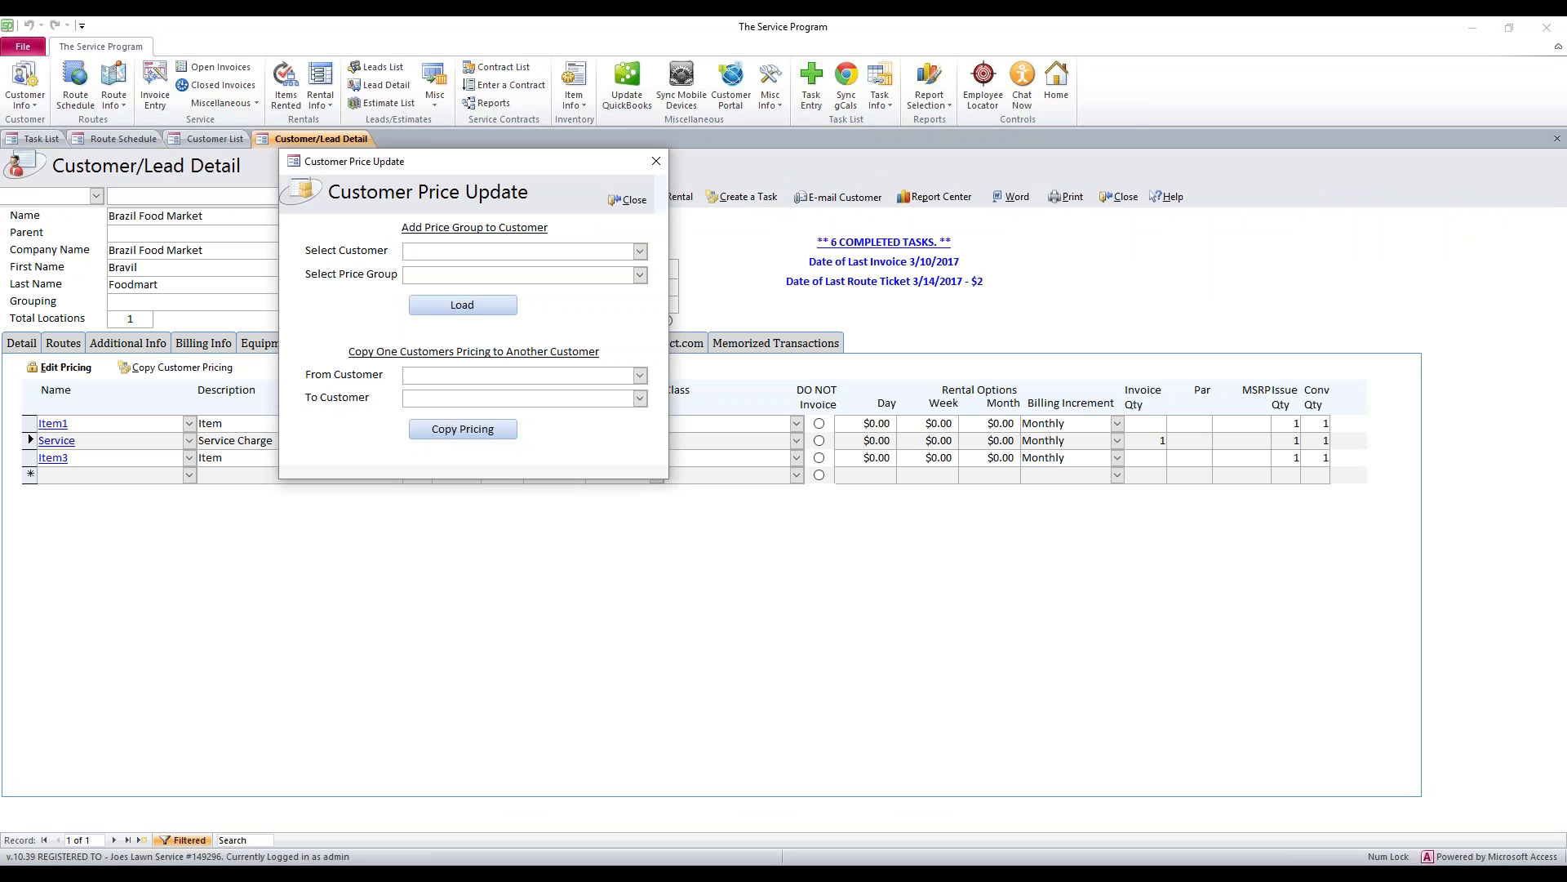
click(470, 374)
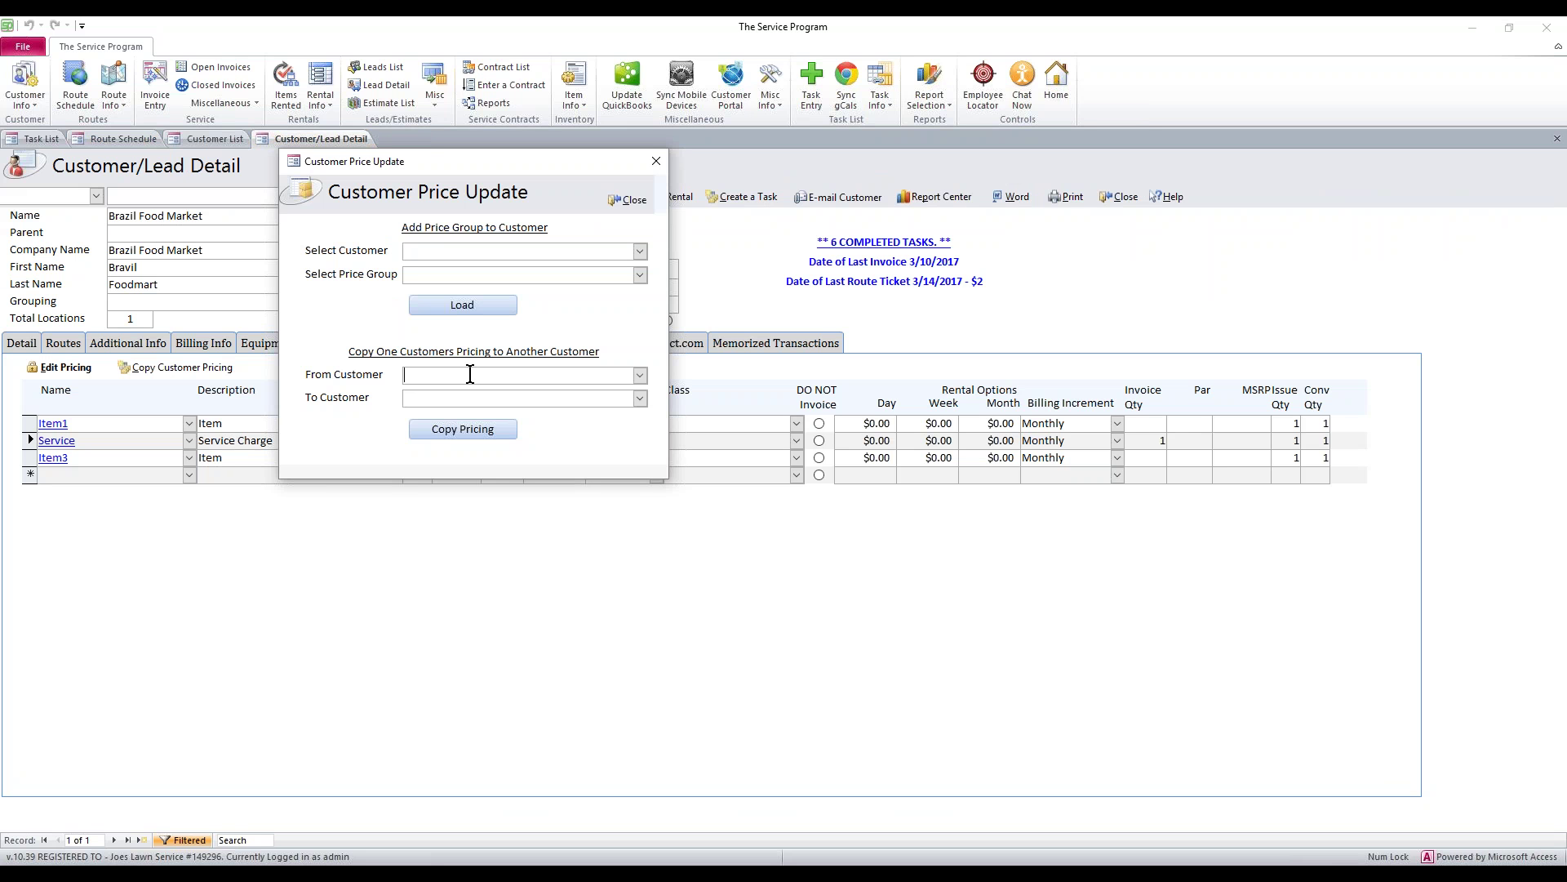
click(642, 376)
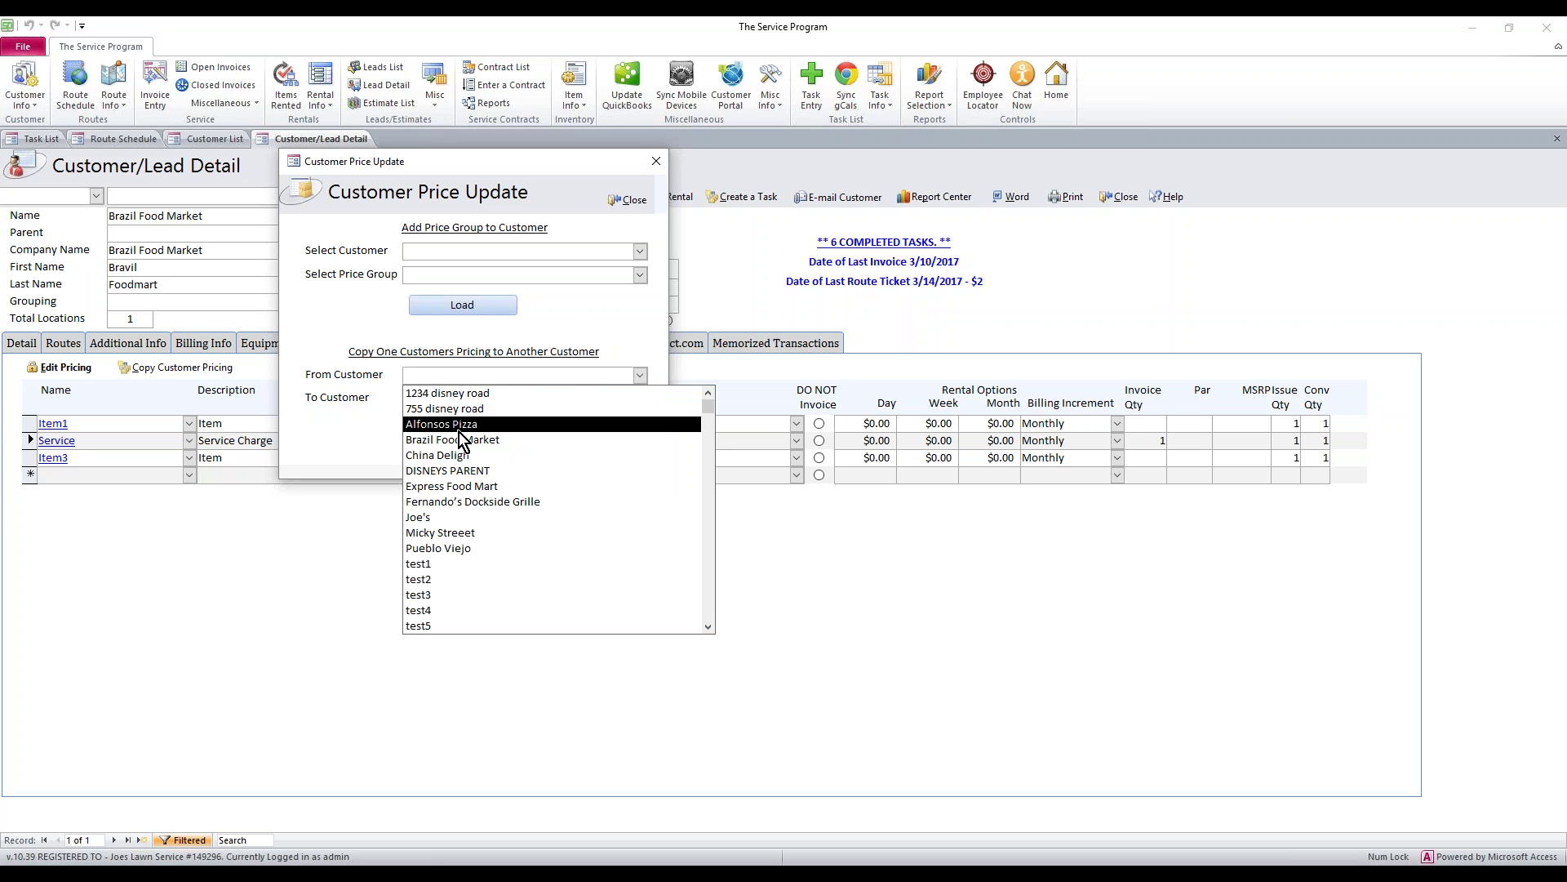
click(457, 441)
click(472, 400)
click(640, 398)
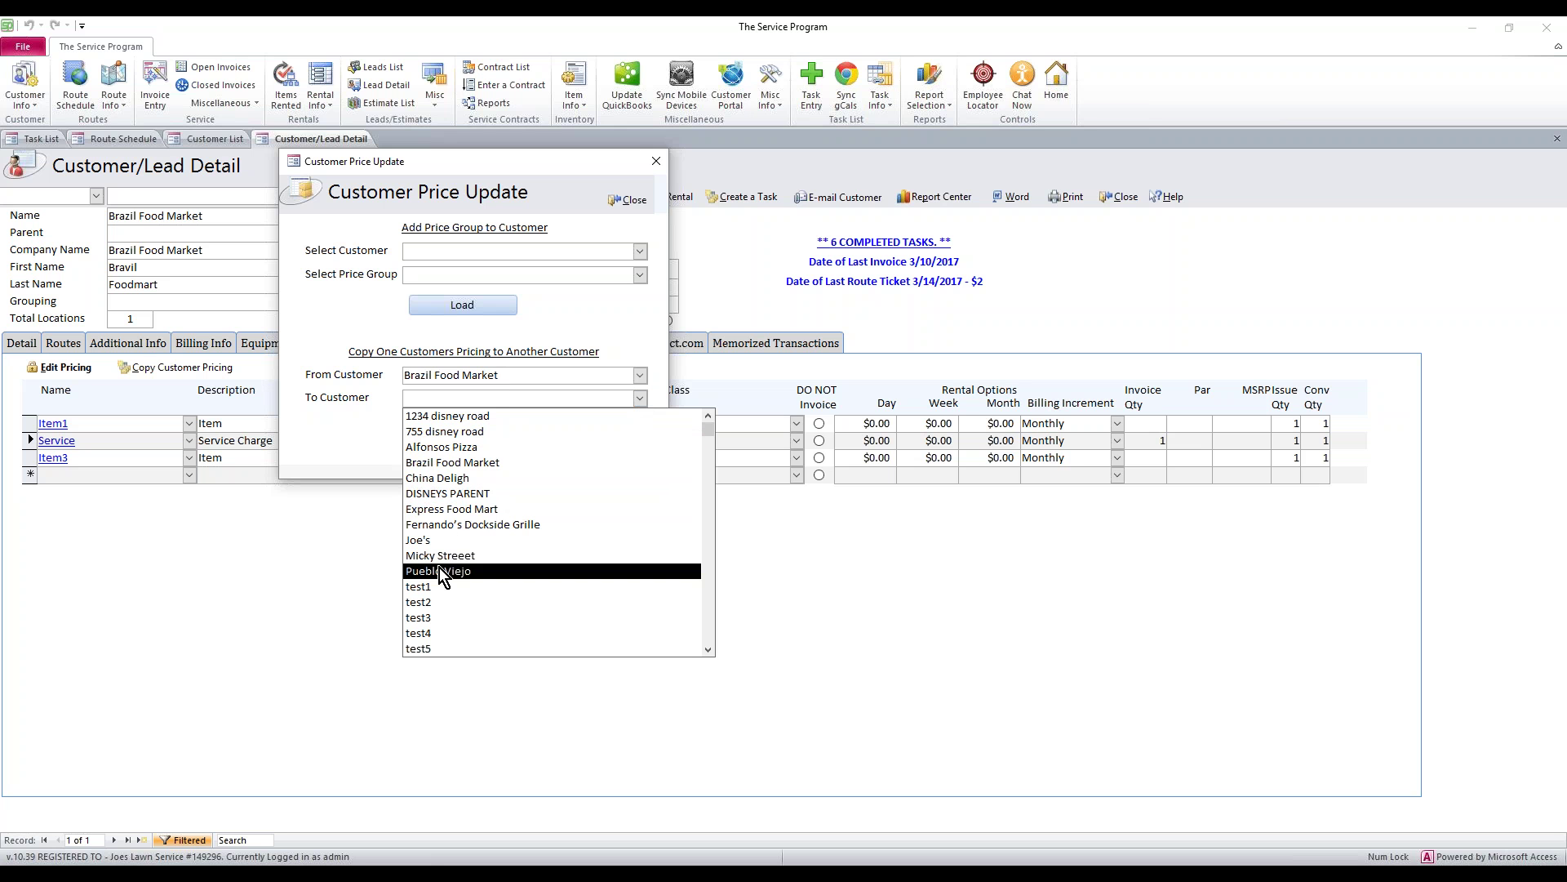
scroll(438, 589, down, 1)
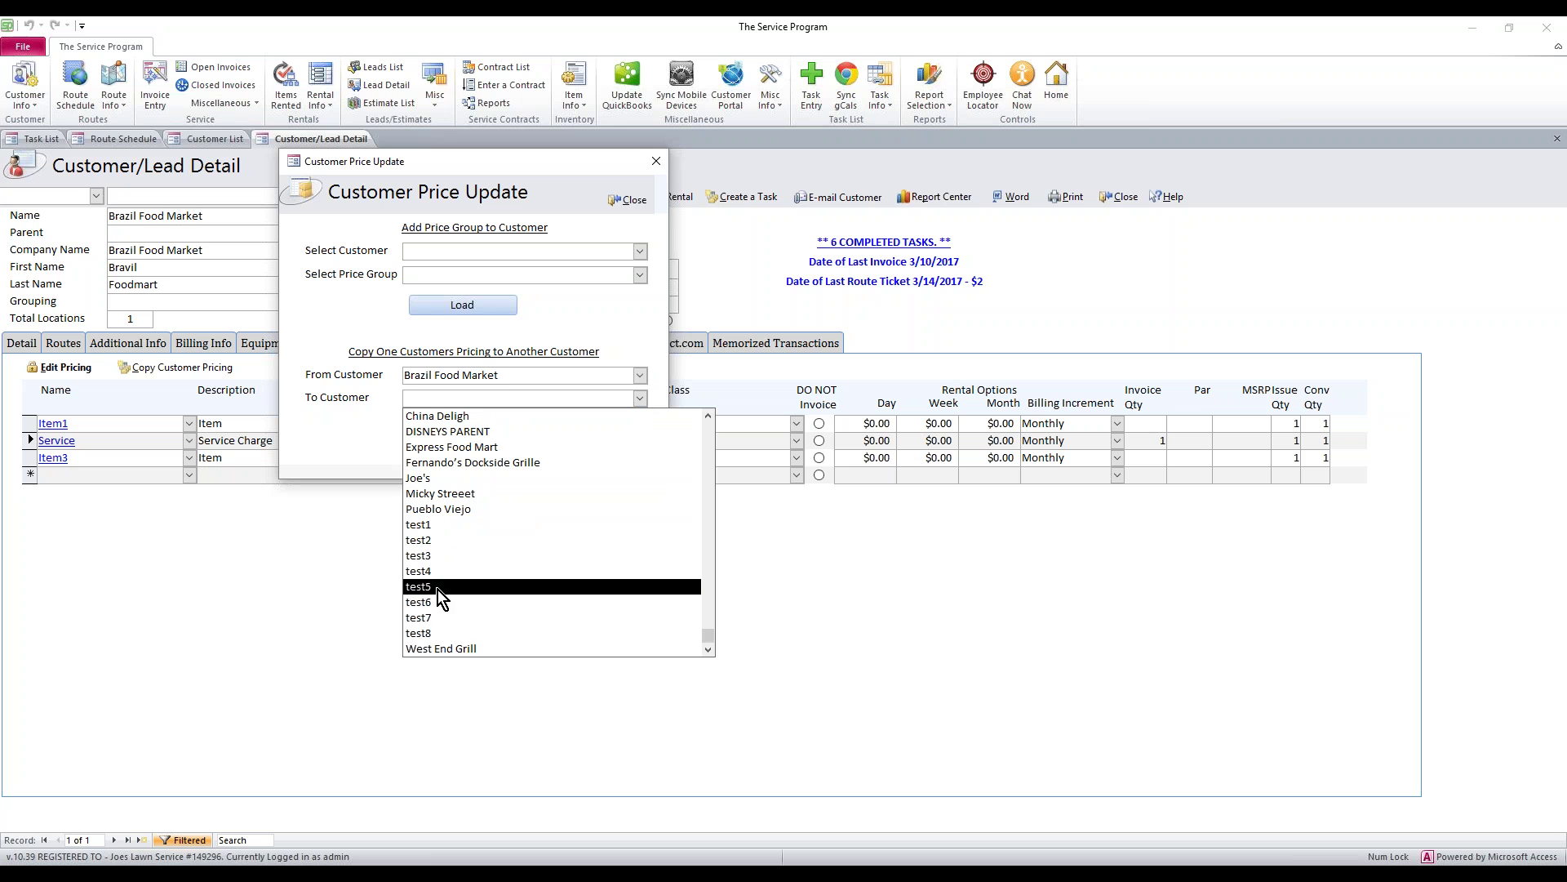
click(443, 509)
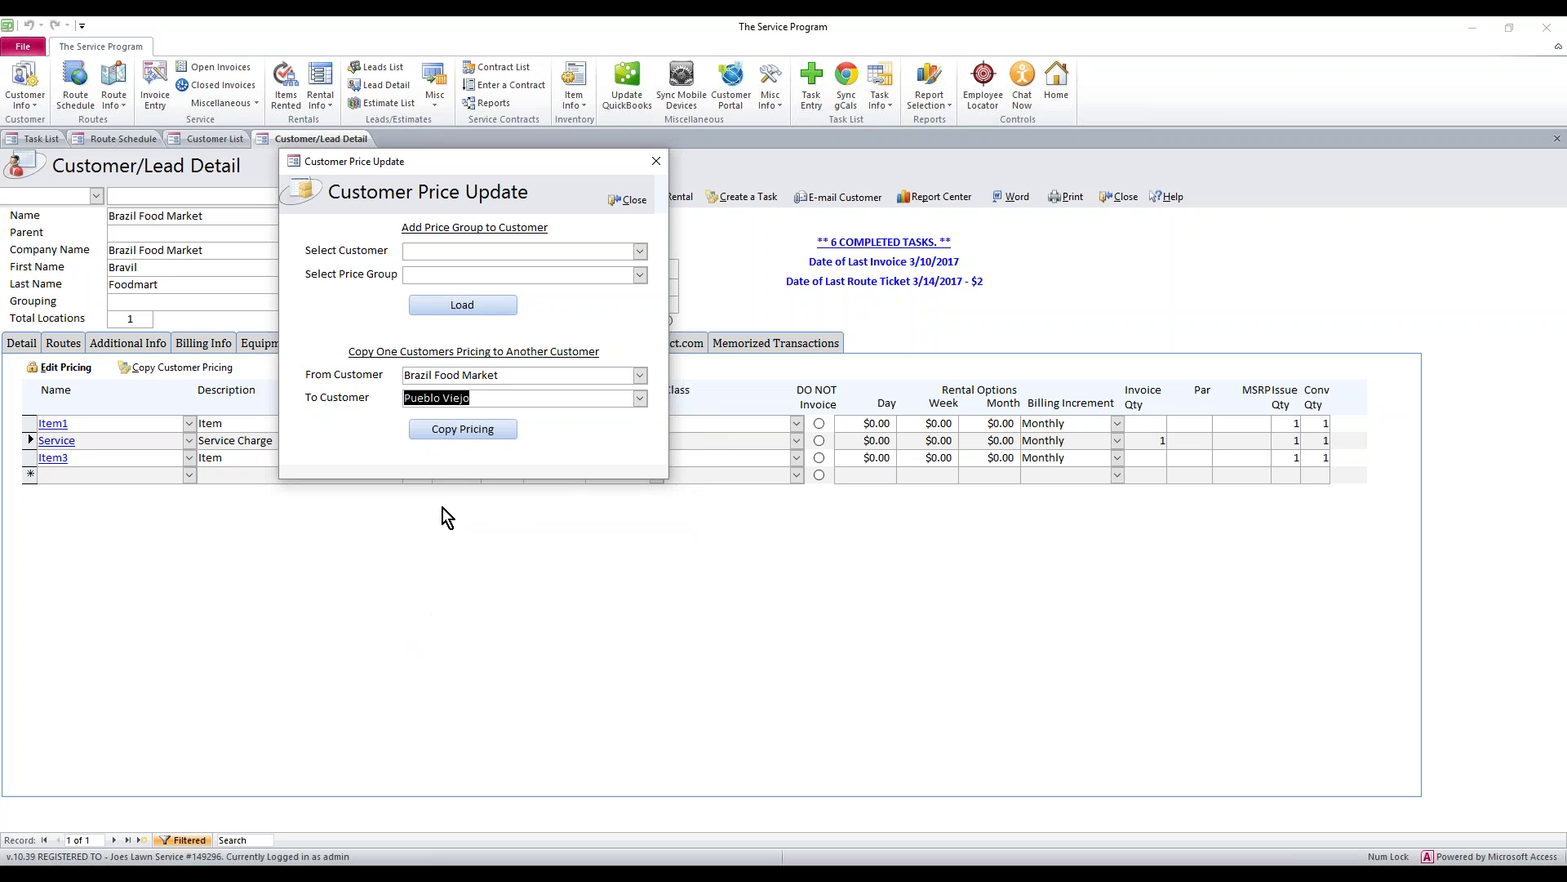
click(467, 428)
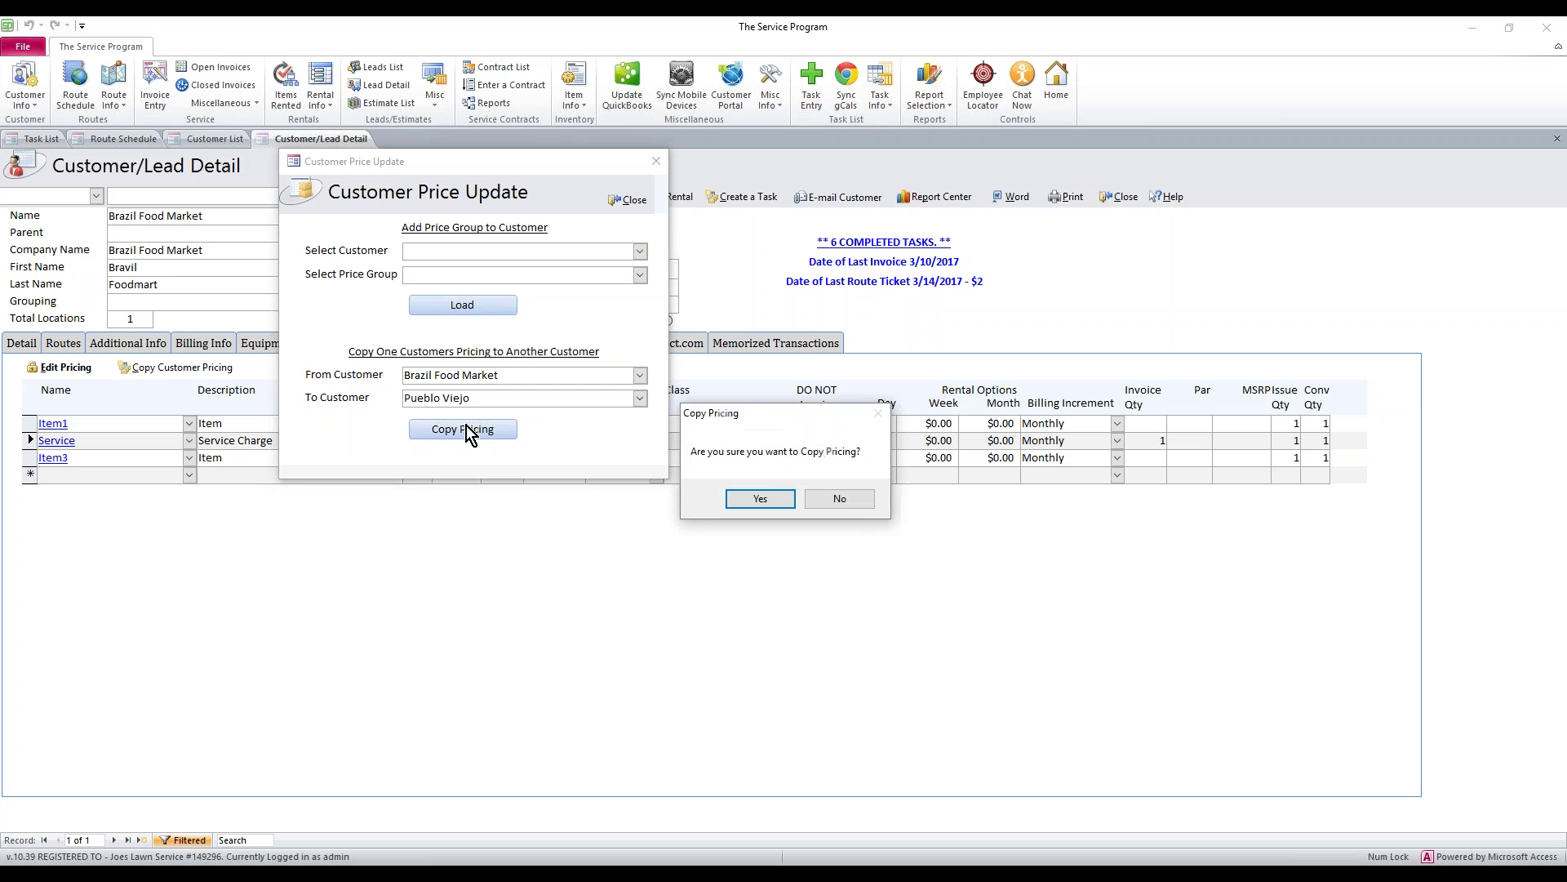
click(759, 500)
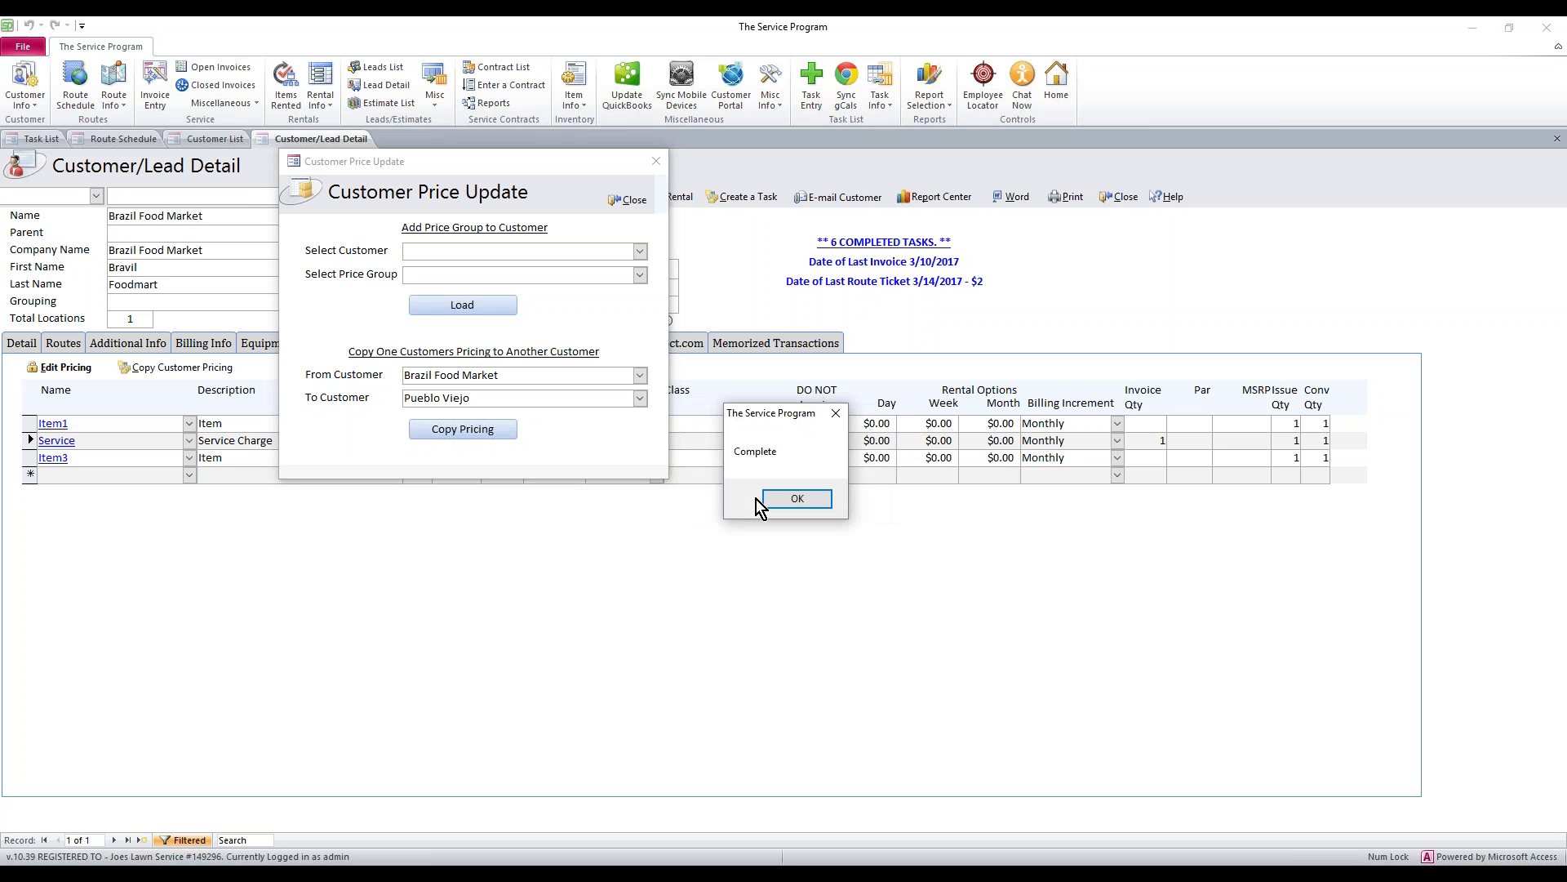
click(796, 499)
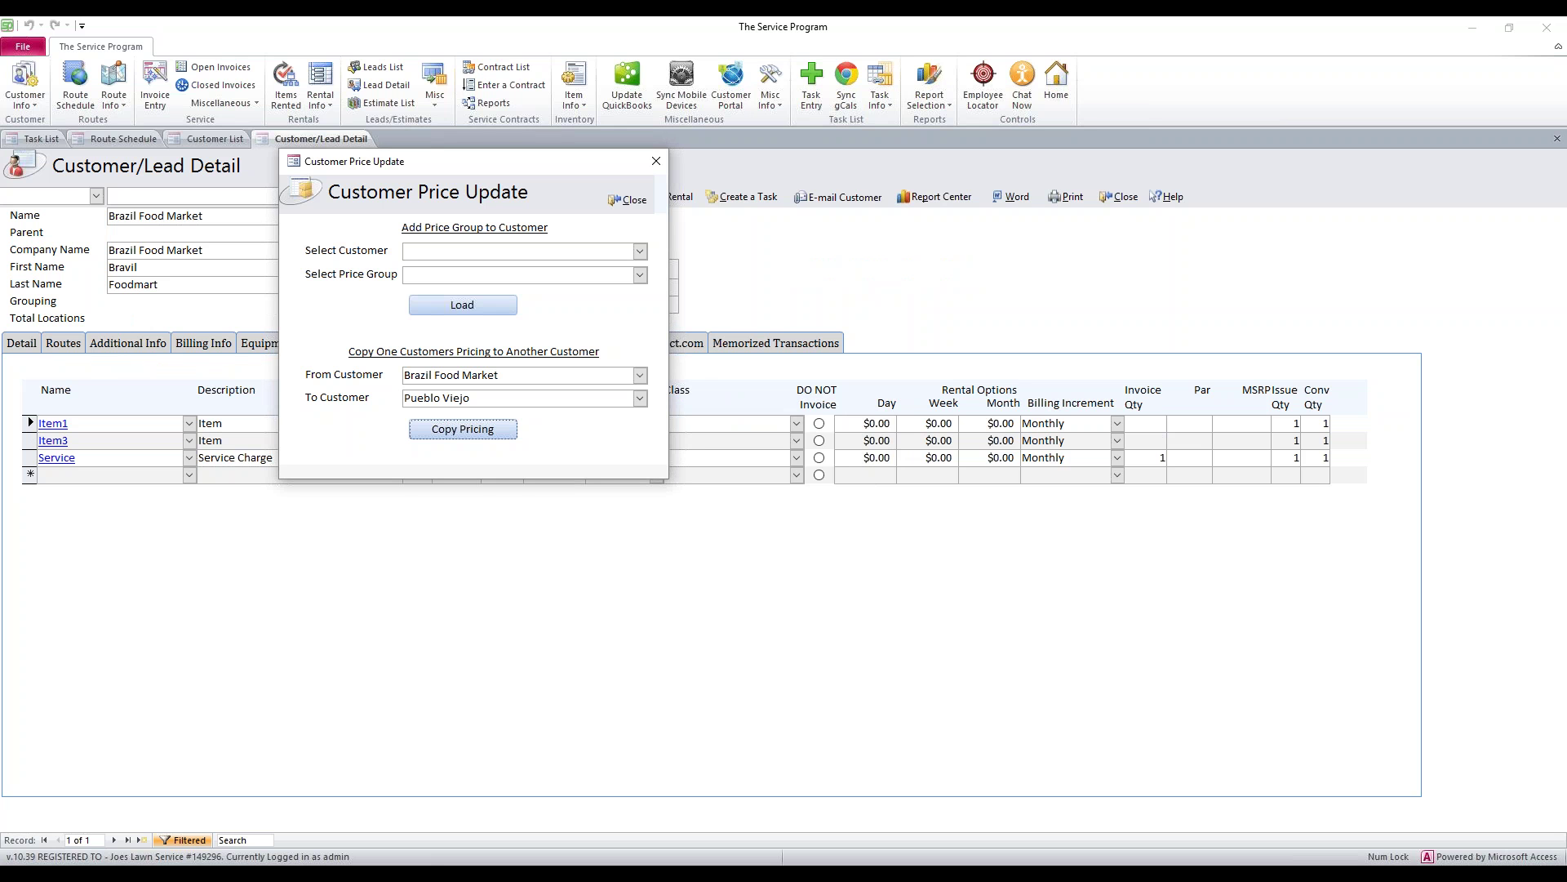
Copy the same pricing to Fernando's Dockside Grille as well
click(639, 397)
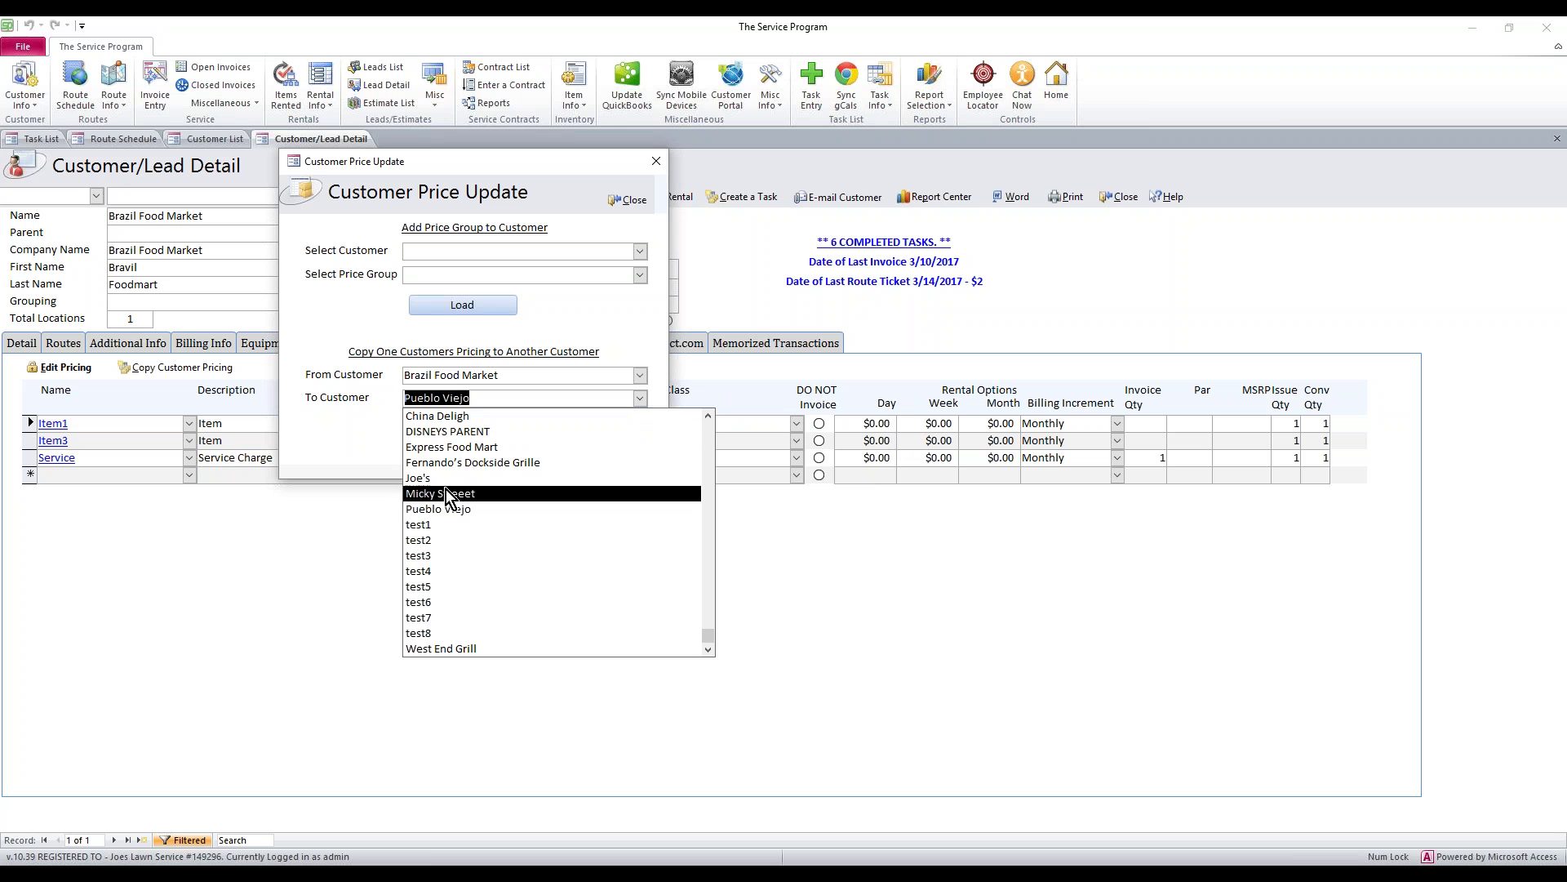
click(425, 464)
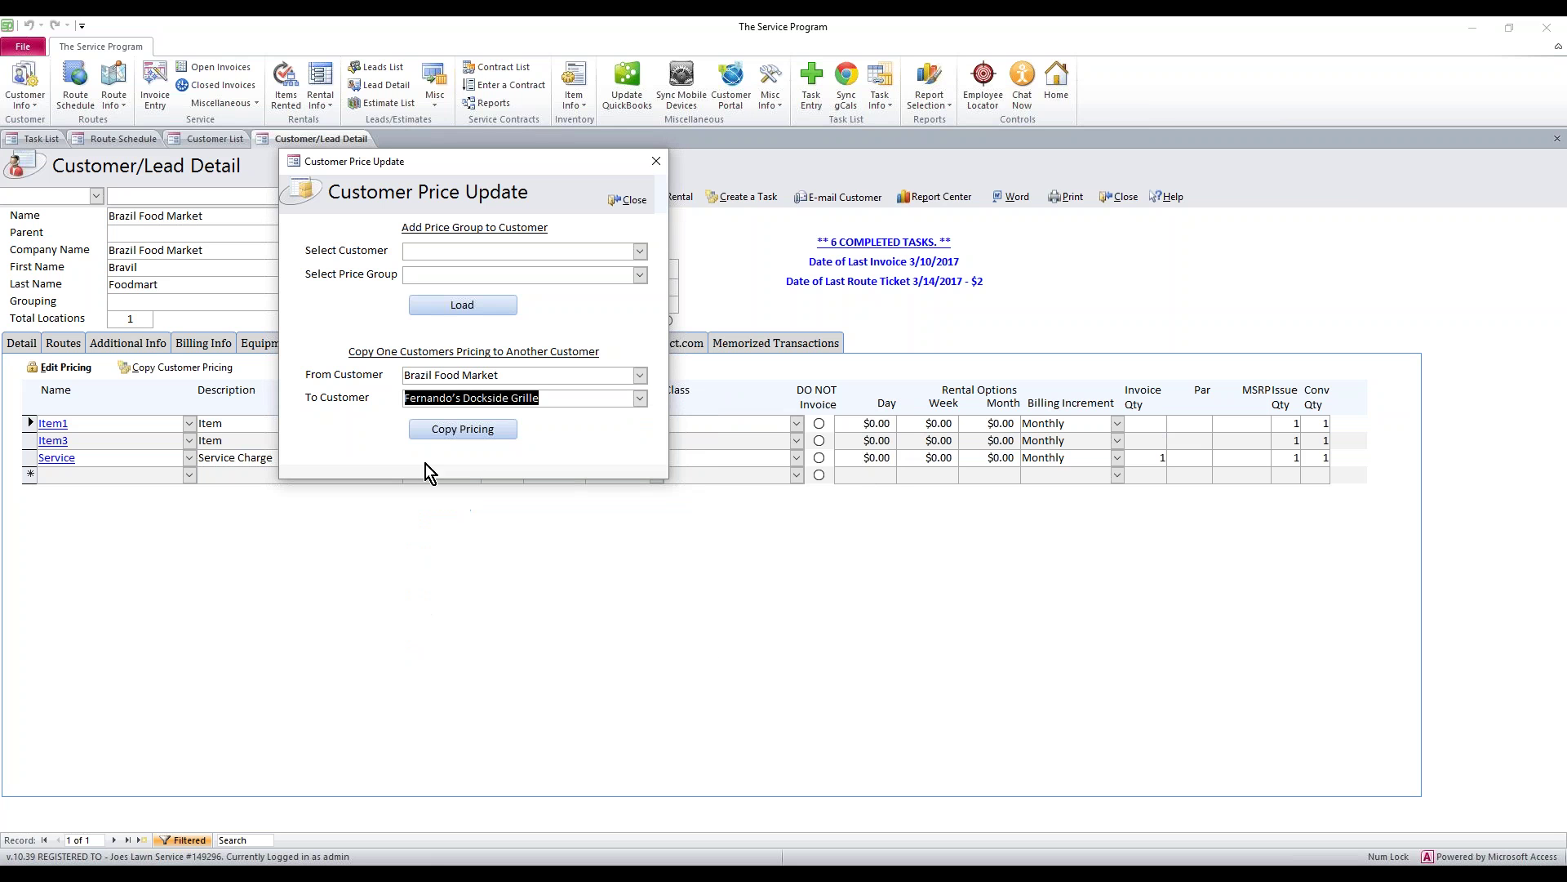
click(451, 432)
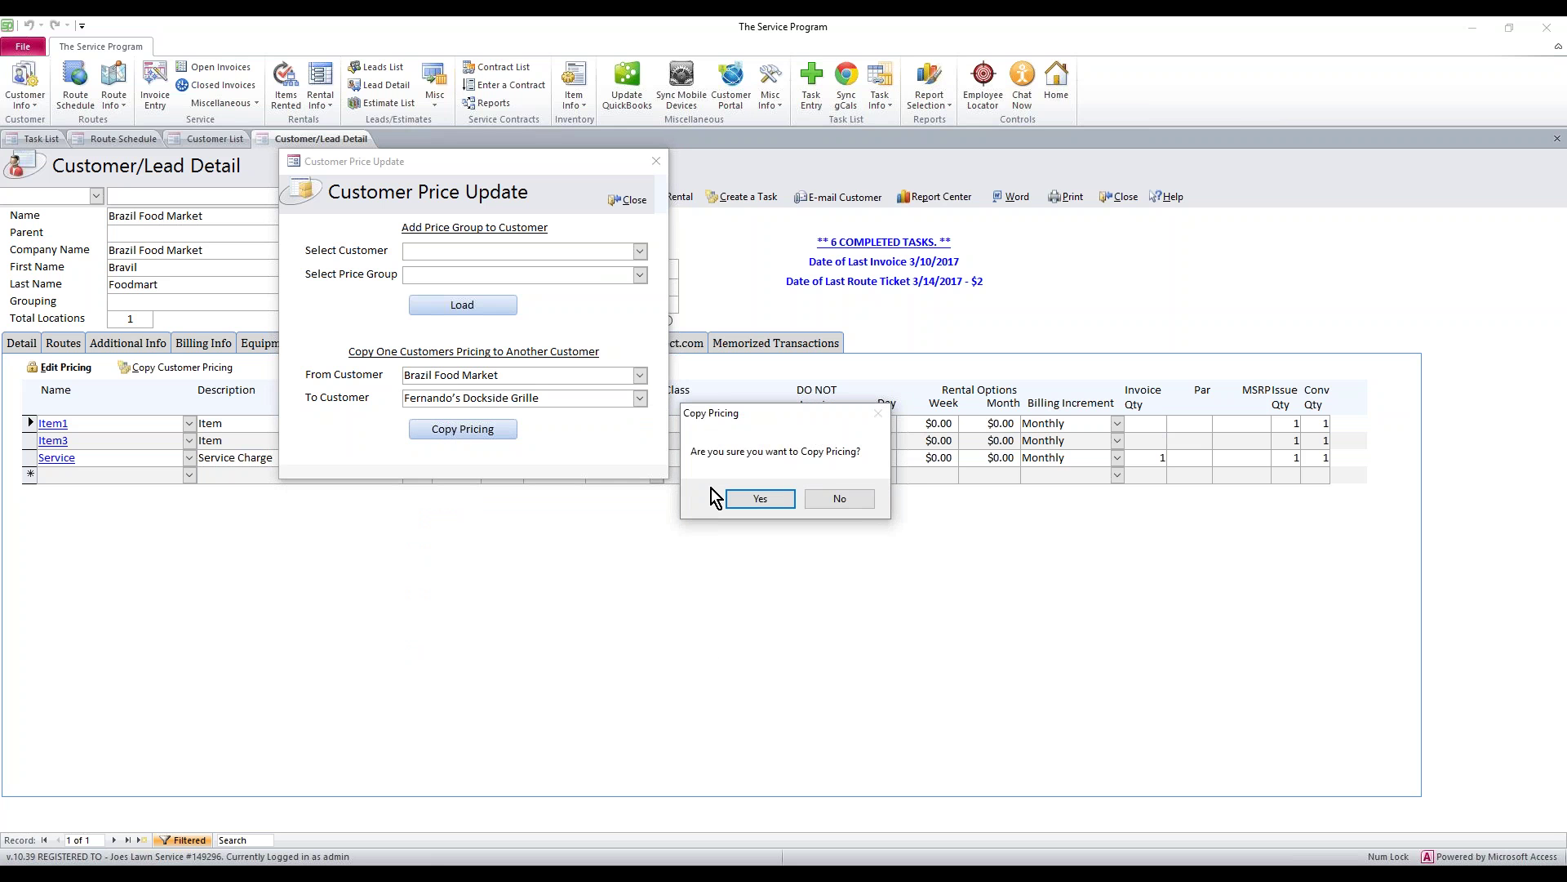
click(742, 500)
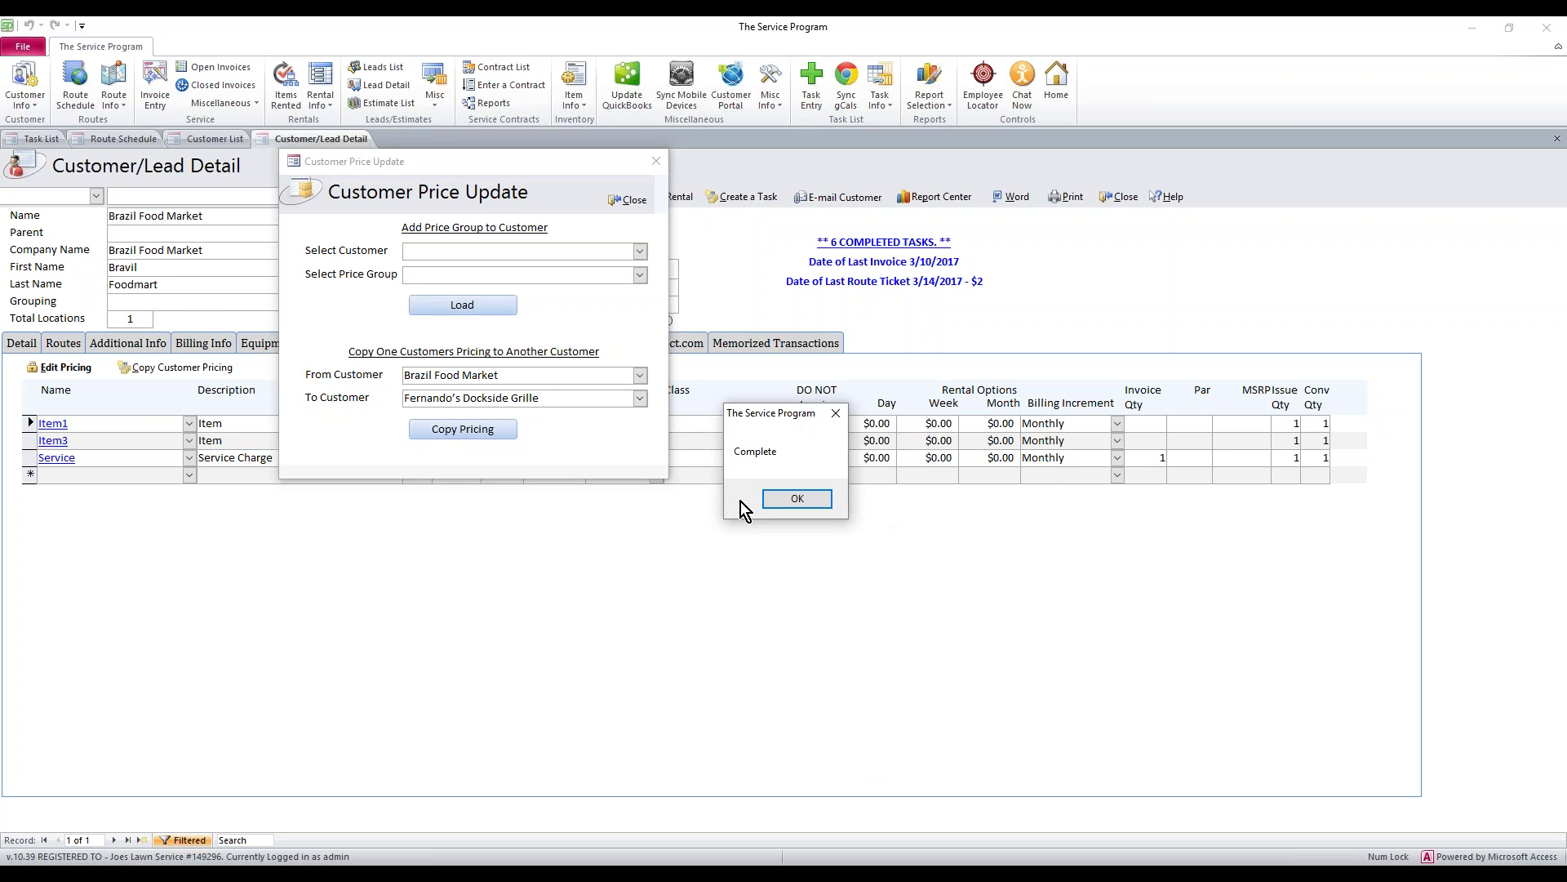
click(790, 500)
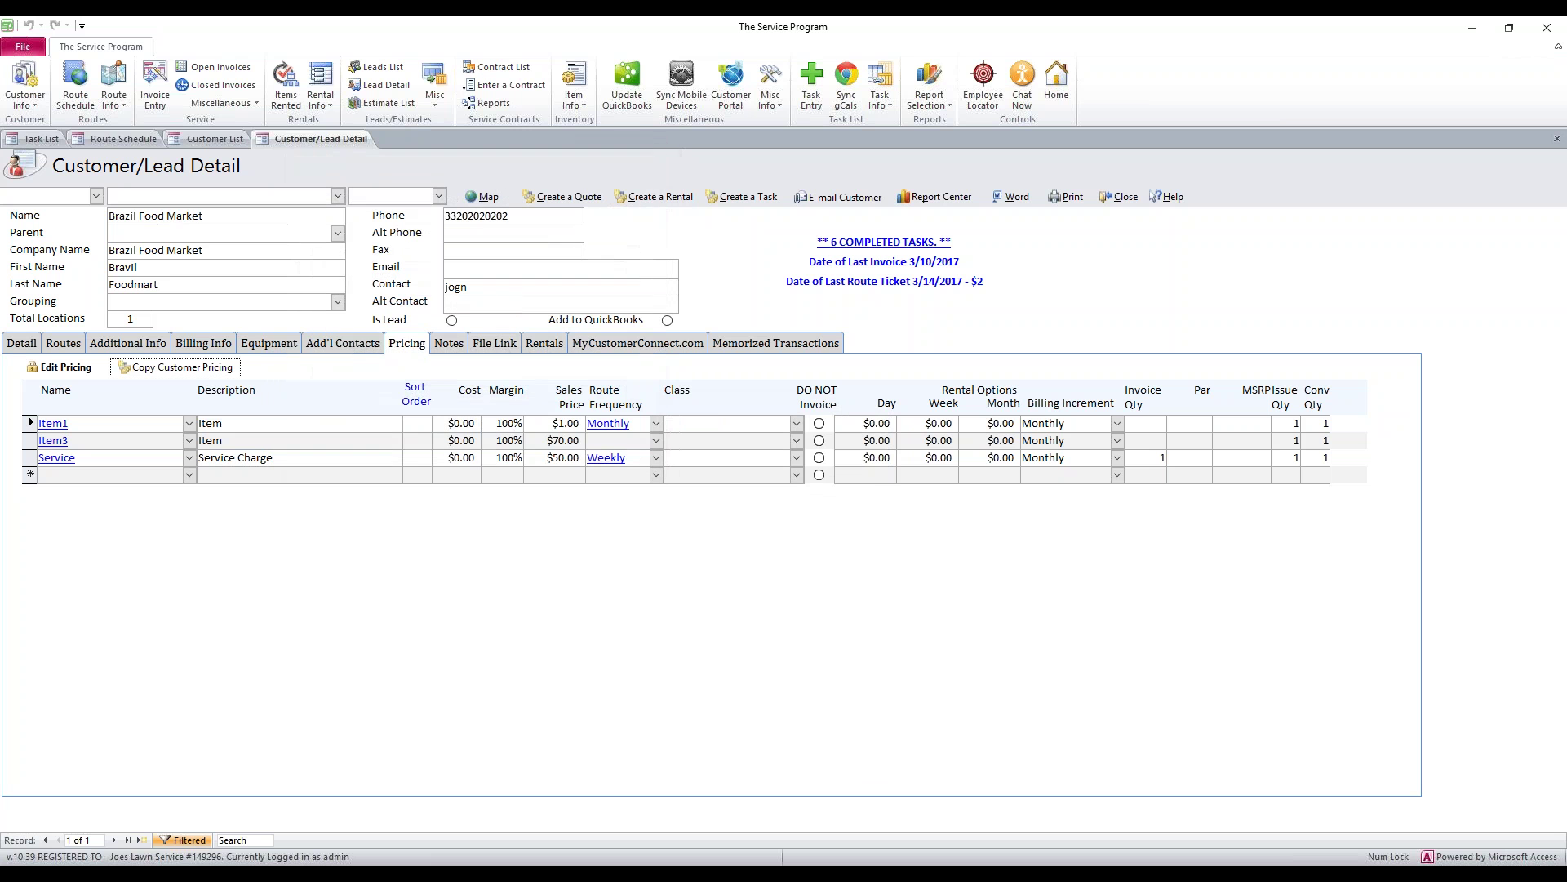
Close Brazil Food Market's form, then review Pueblo Viejo's copied pricing before closing it
click(1112, 196)
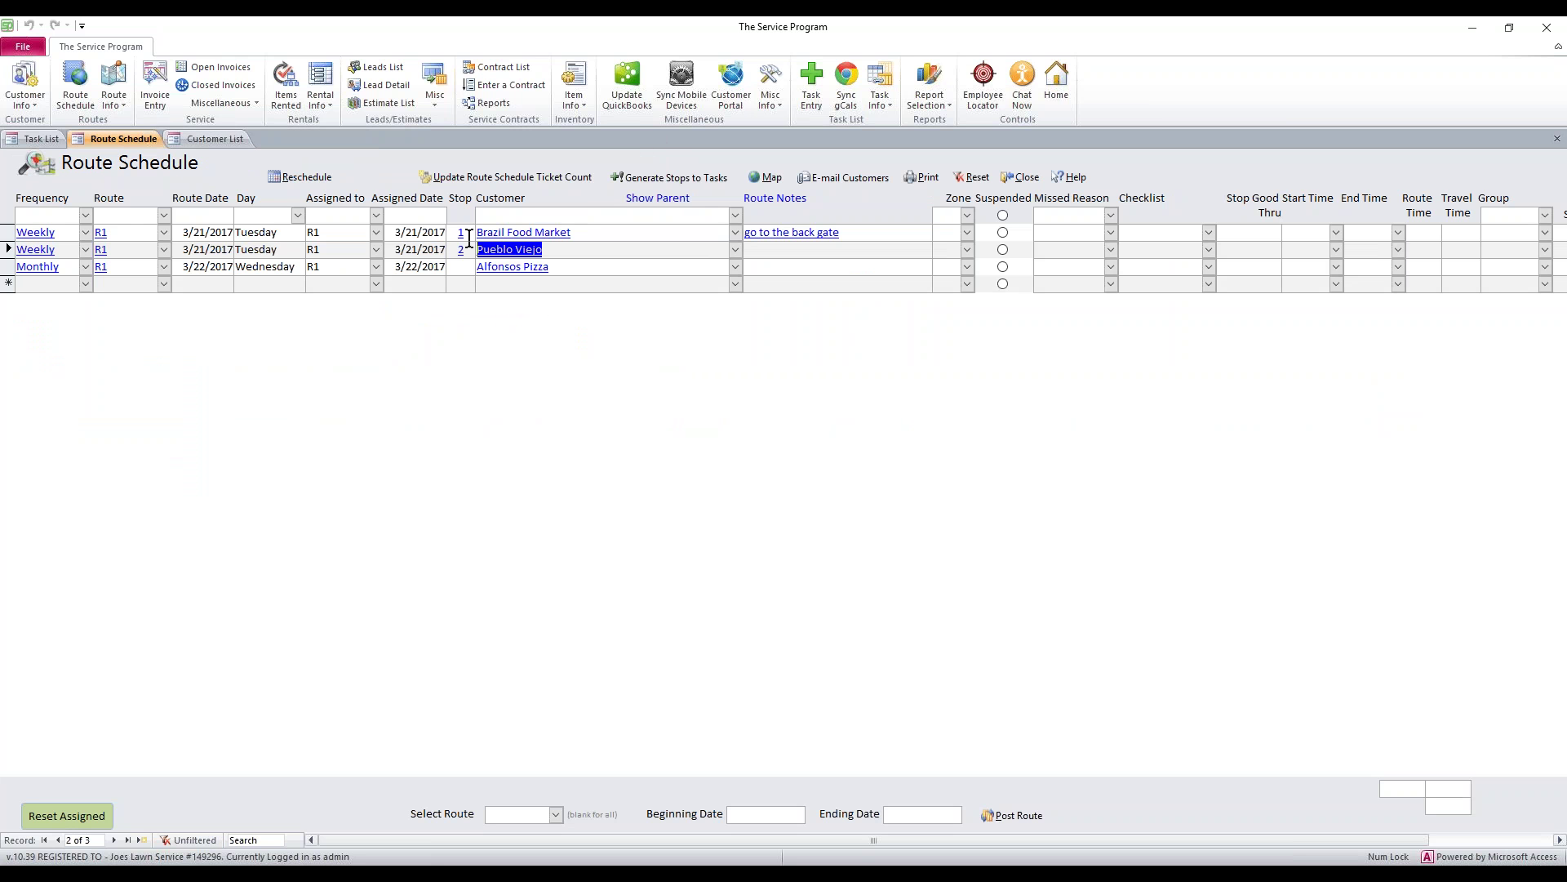
click(564, 249)
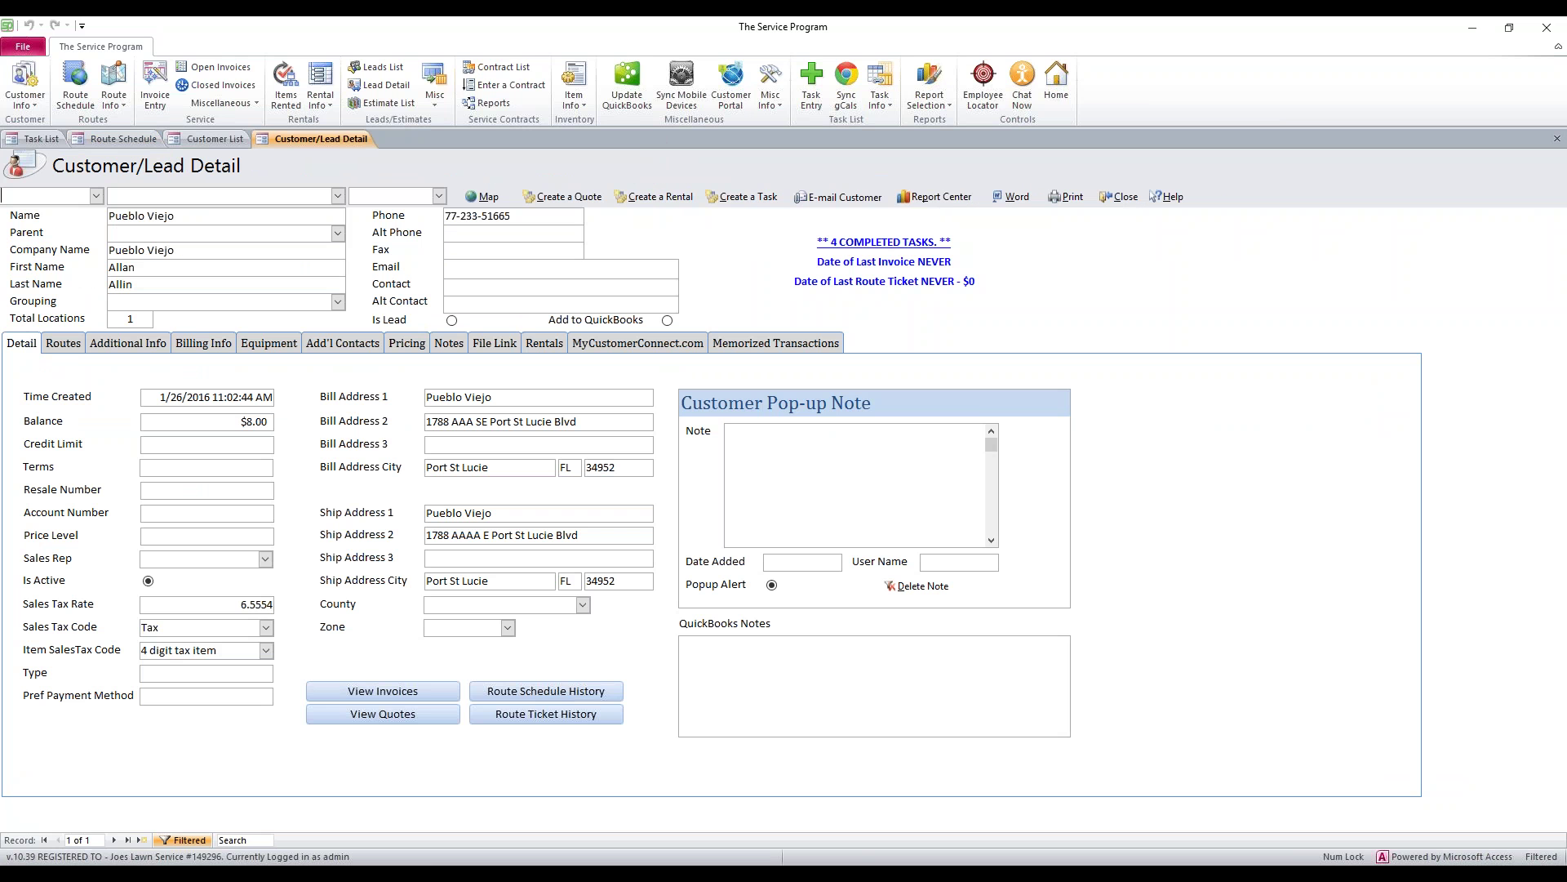
click(400, 348)
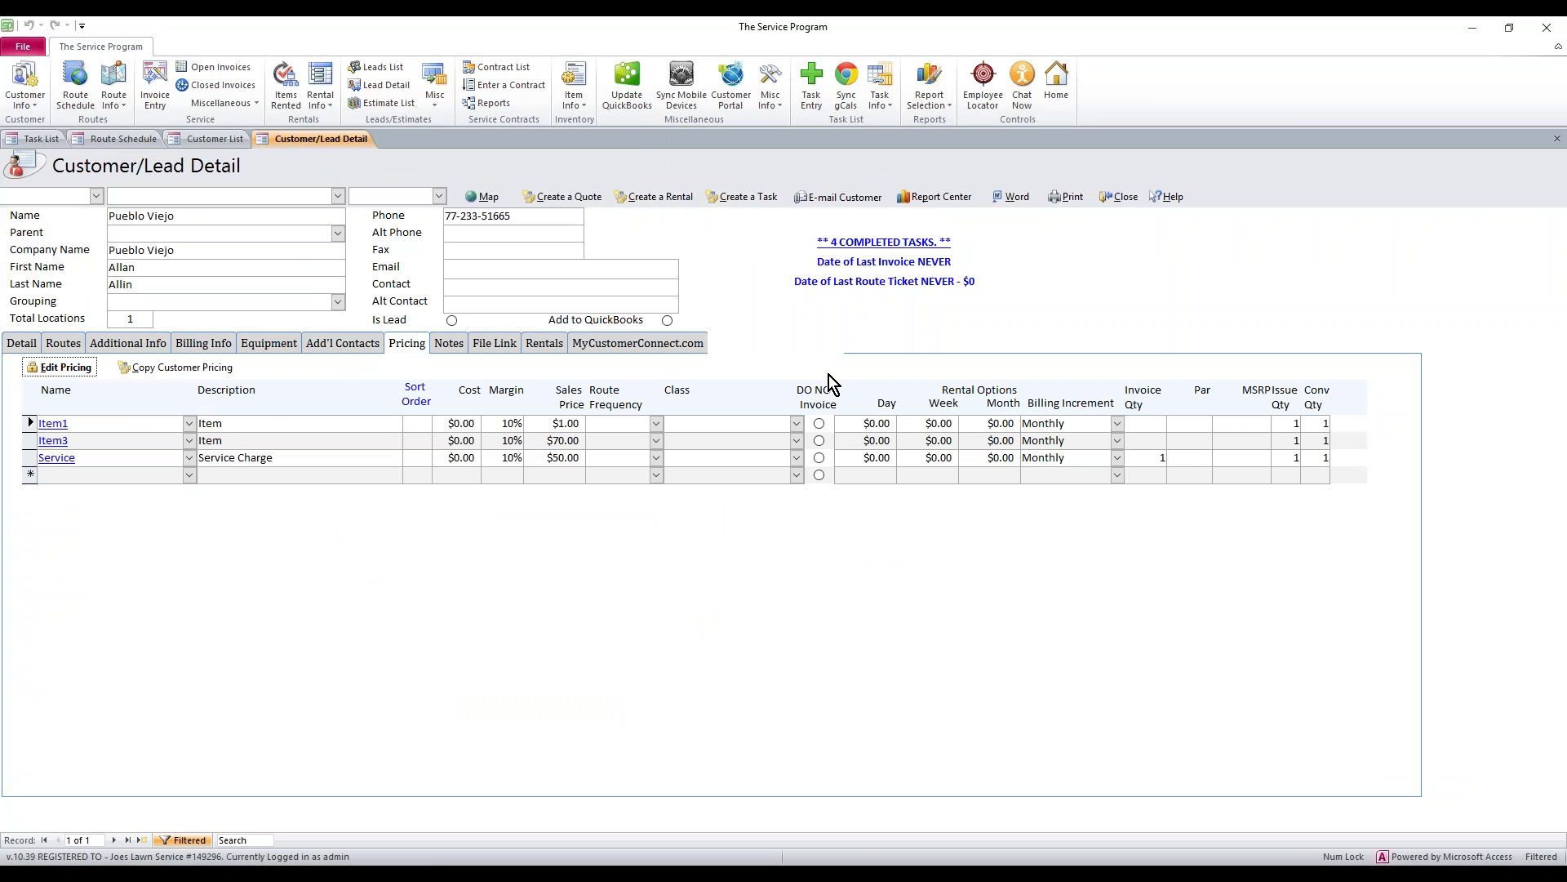
click(1122, 198)
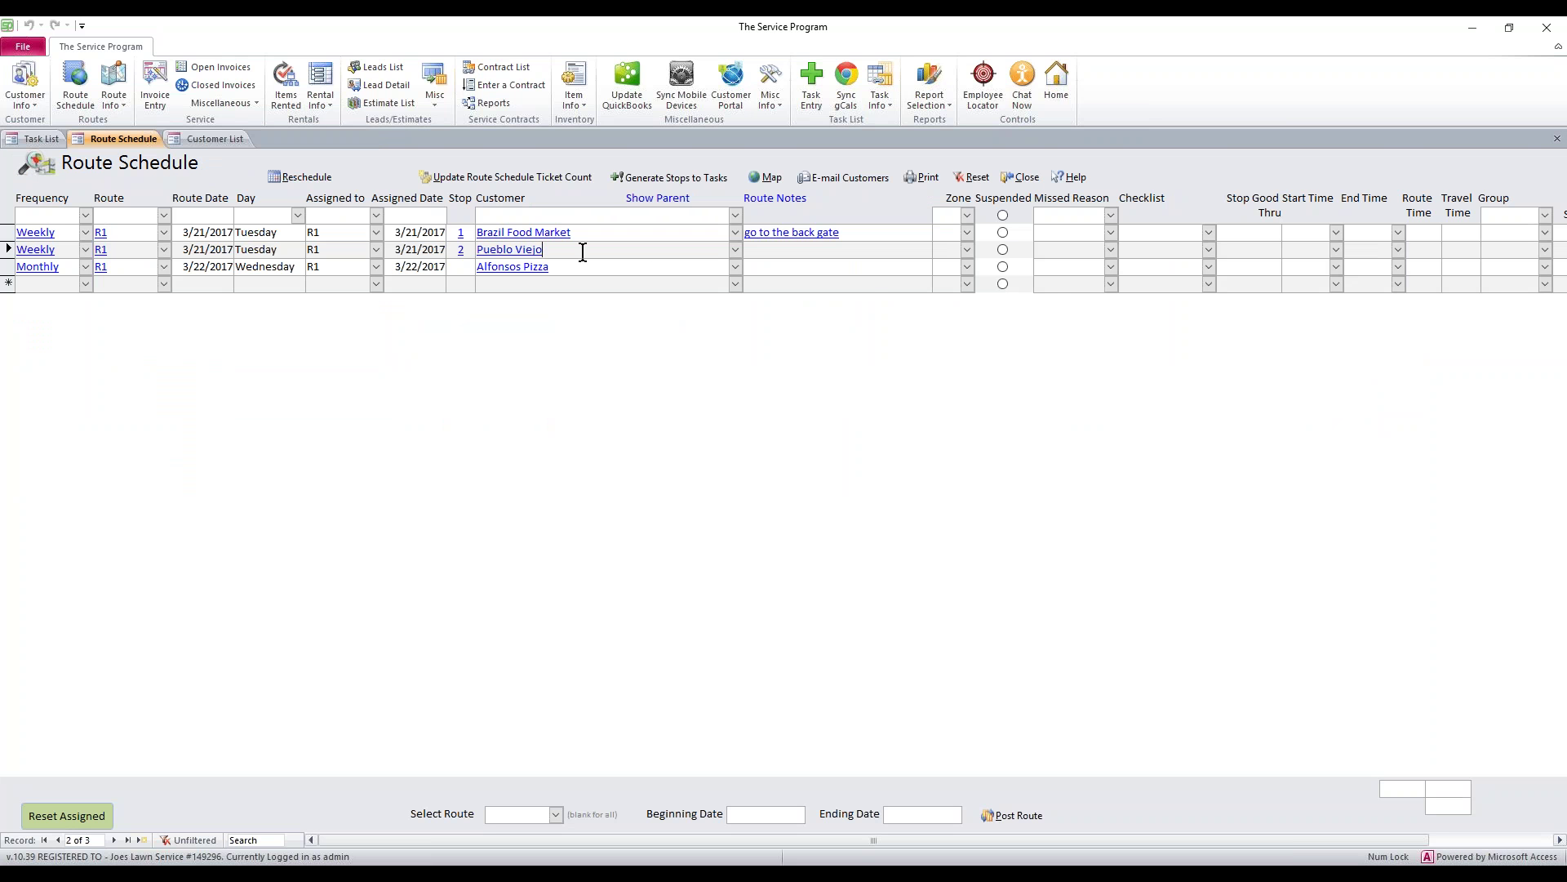
double_click(583, 252)
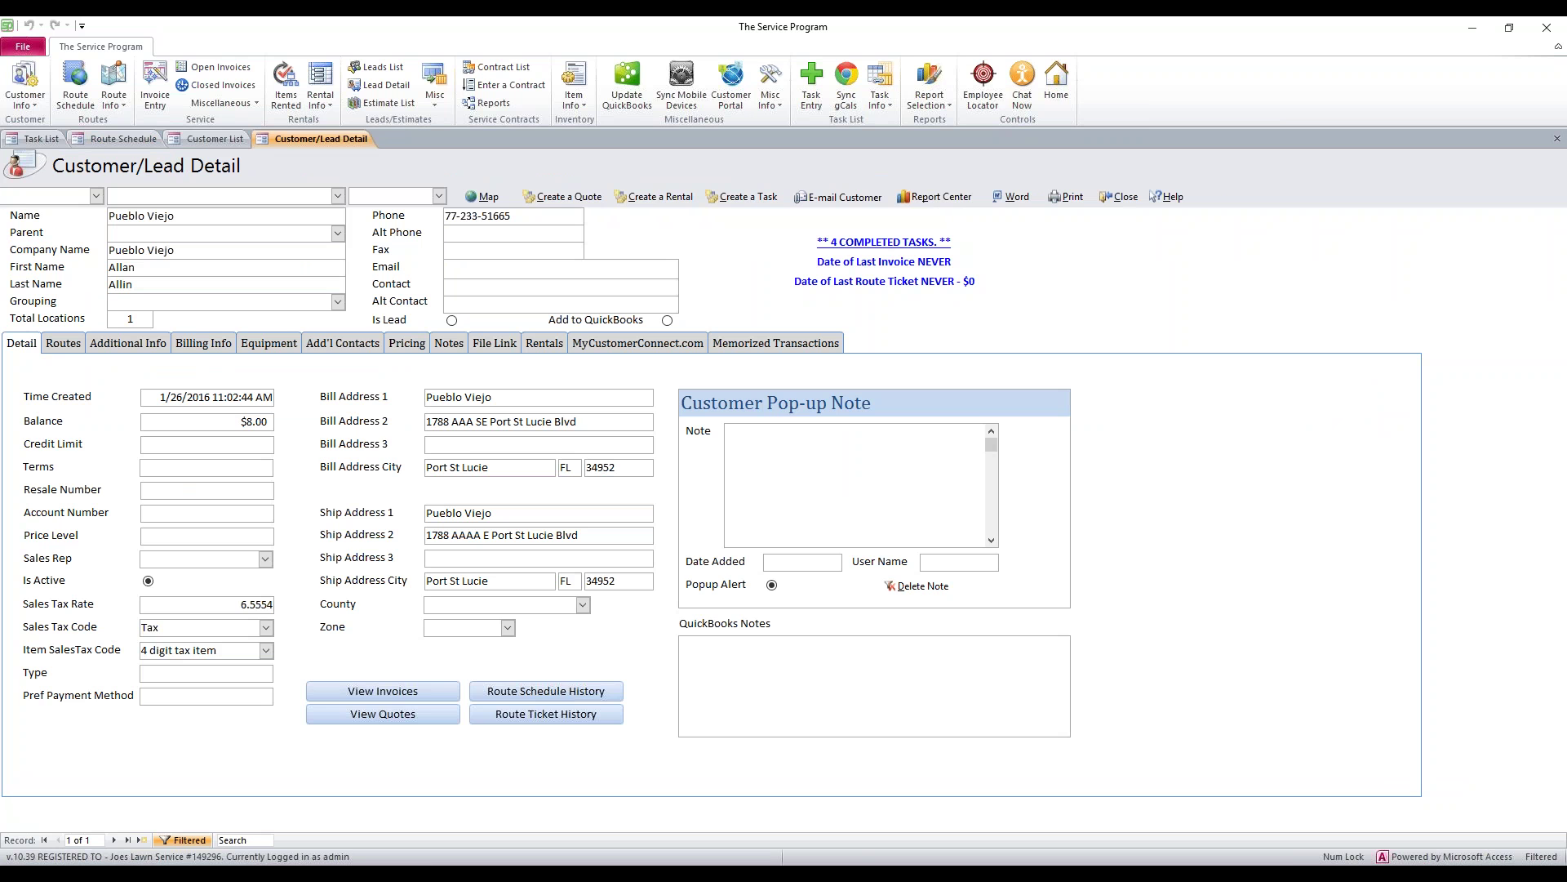
click(415, 345)
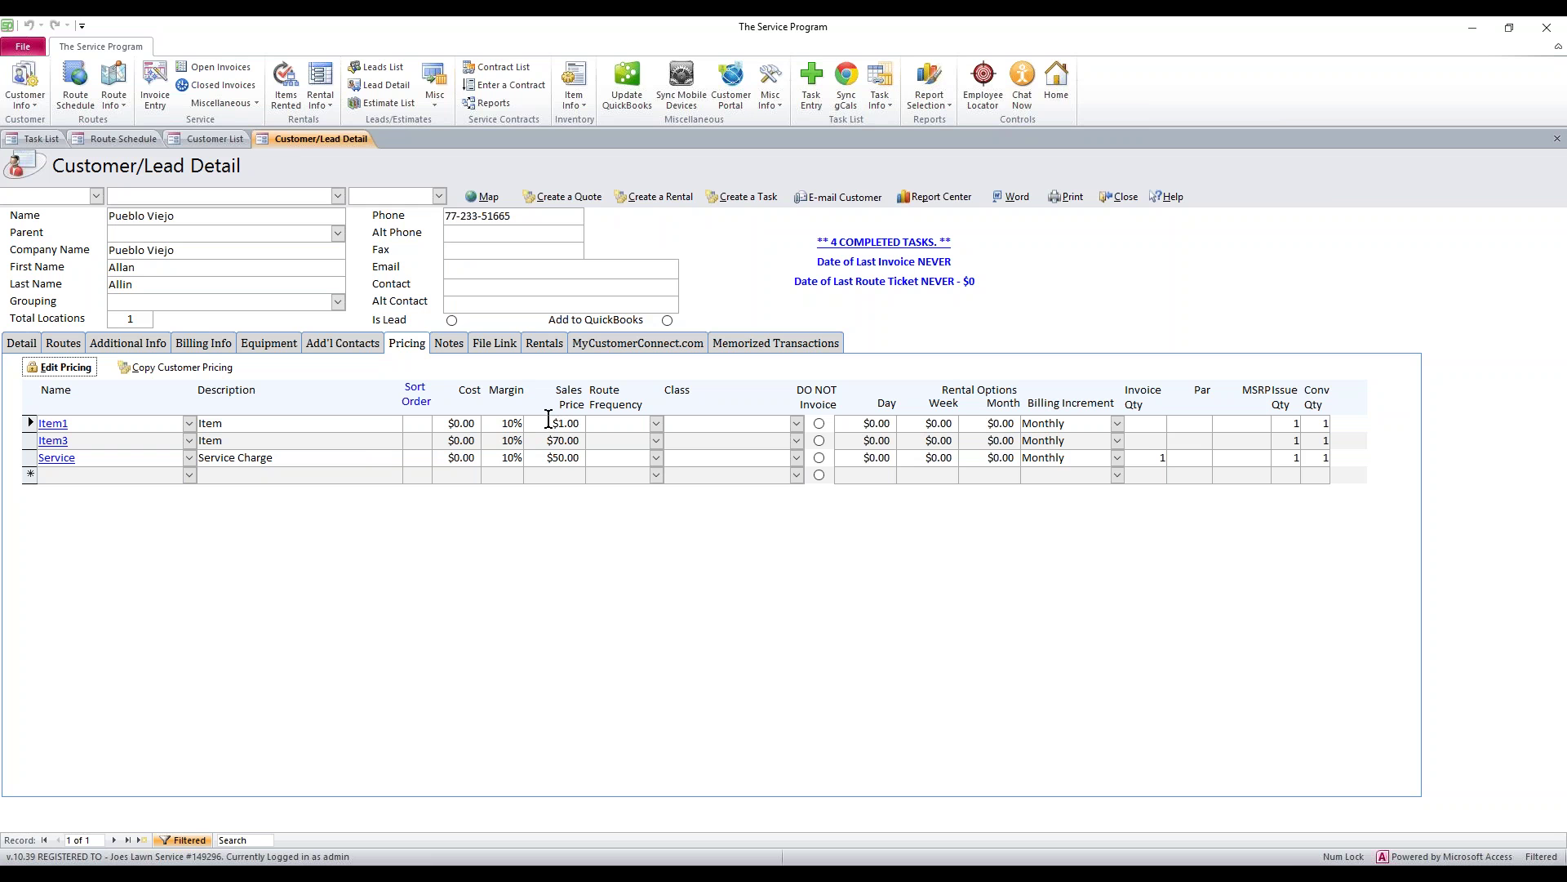
click(1119, 194)
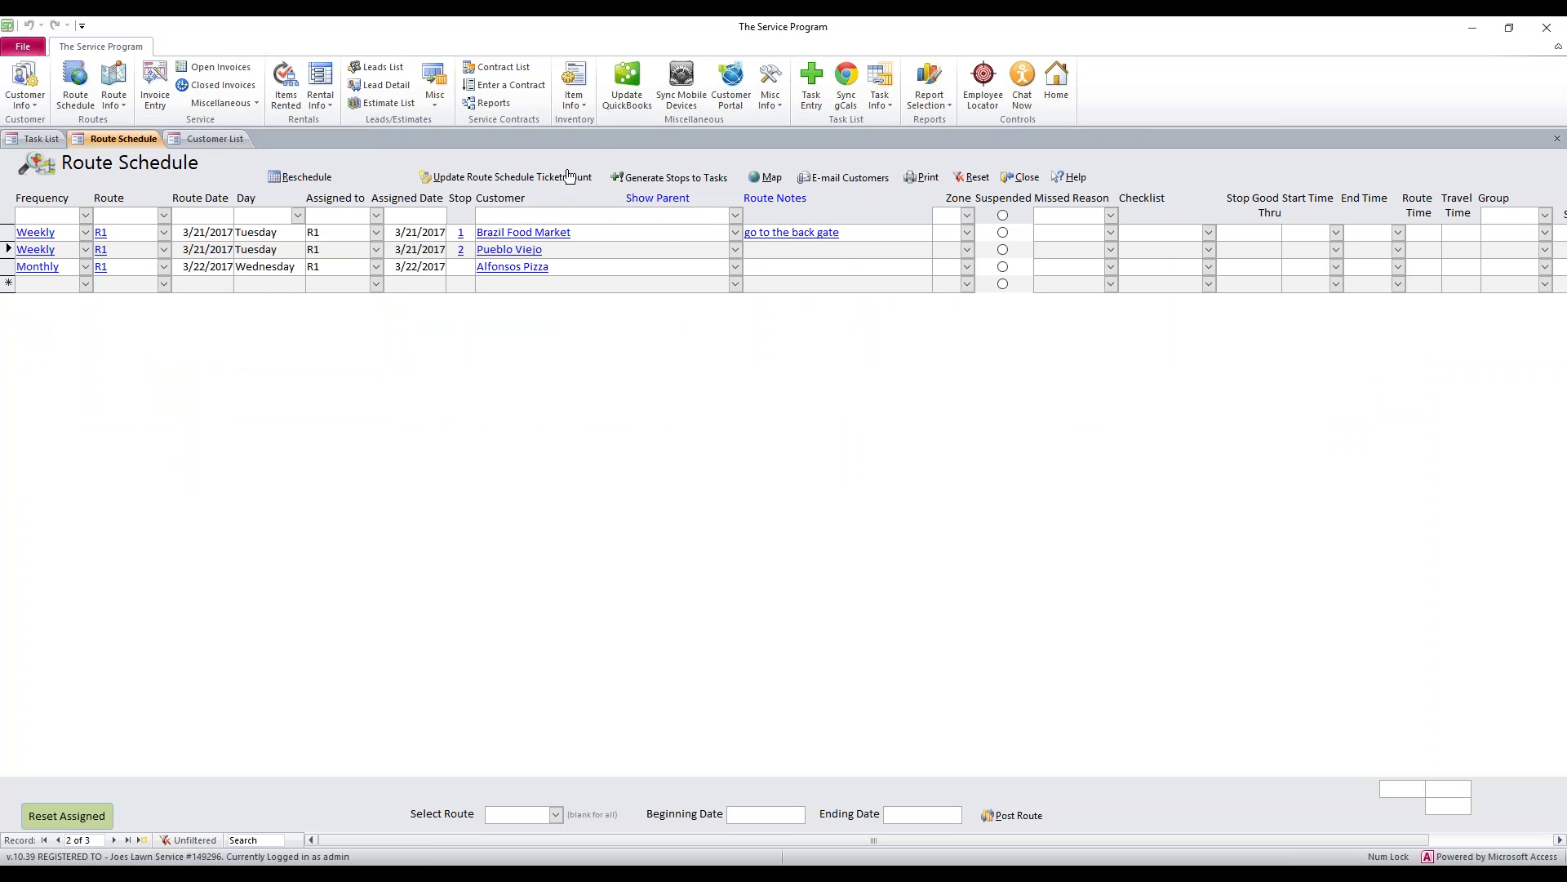
Open the Customer Item Pricing Item List via Item Info > Customer Preferred Pricing
click(578, 106)
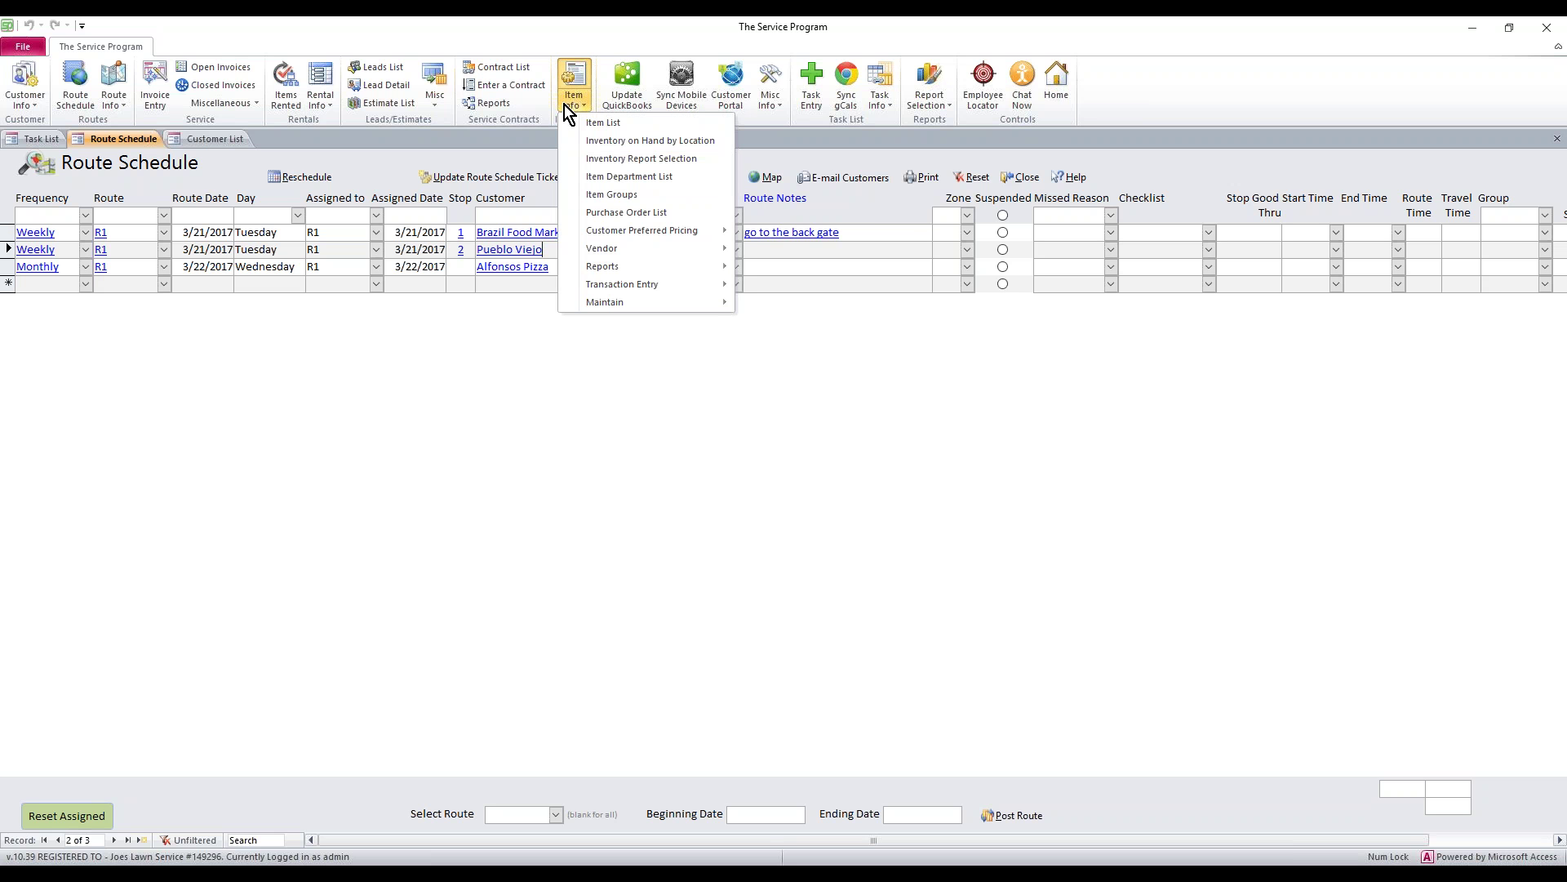
mouse_move(589, 230)
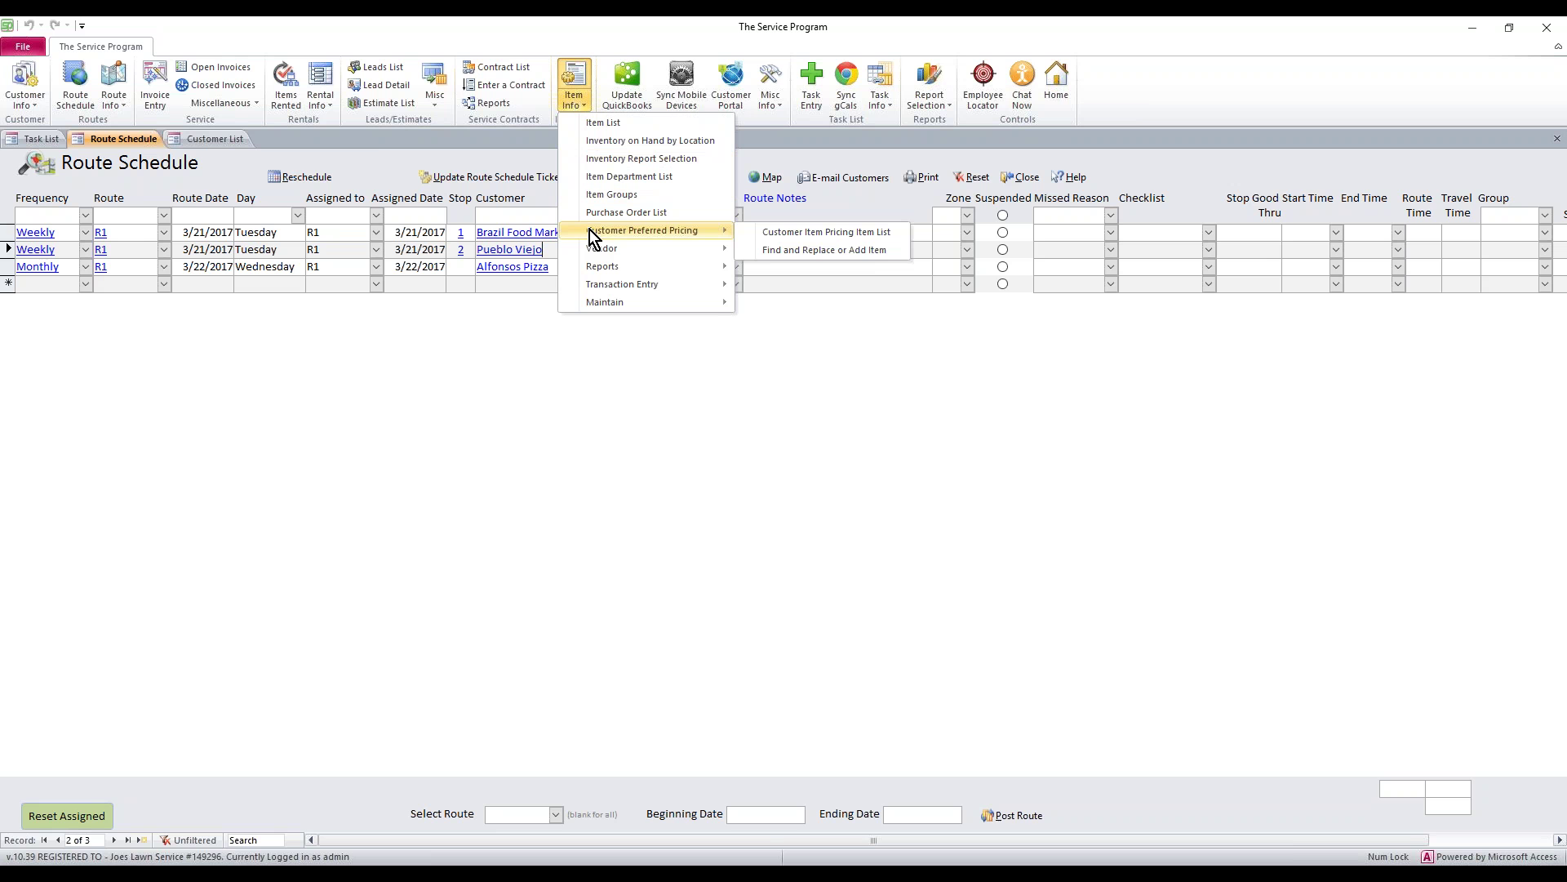
click(820, 232)
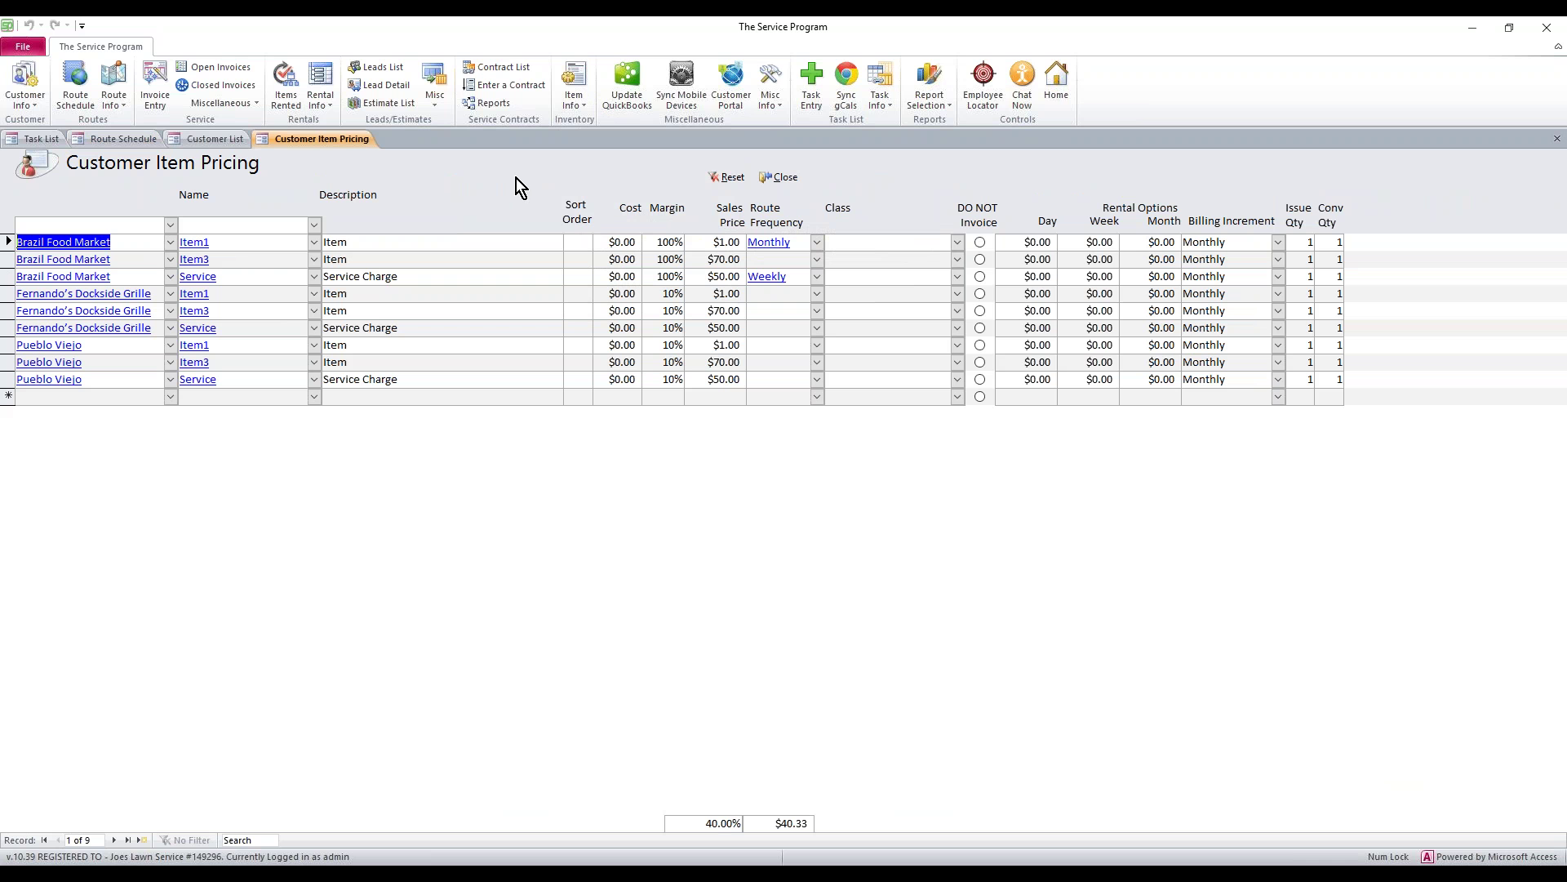
Change Brazil Food Market's Item3 row to Item6 with a $15.00 sales price
click(253, 259)
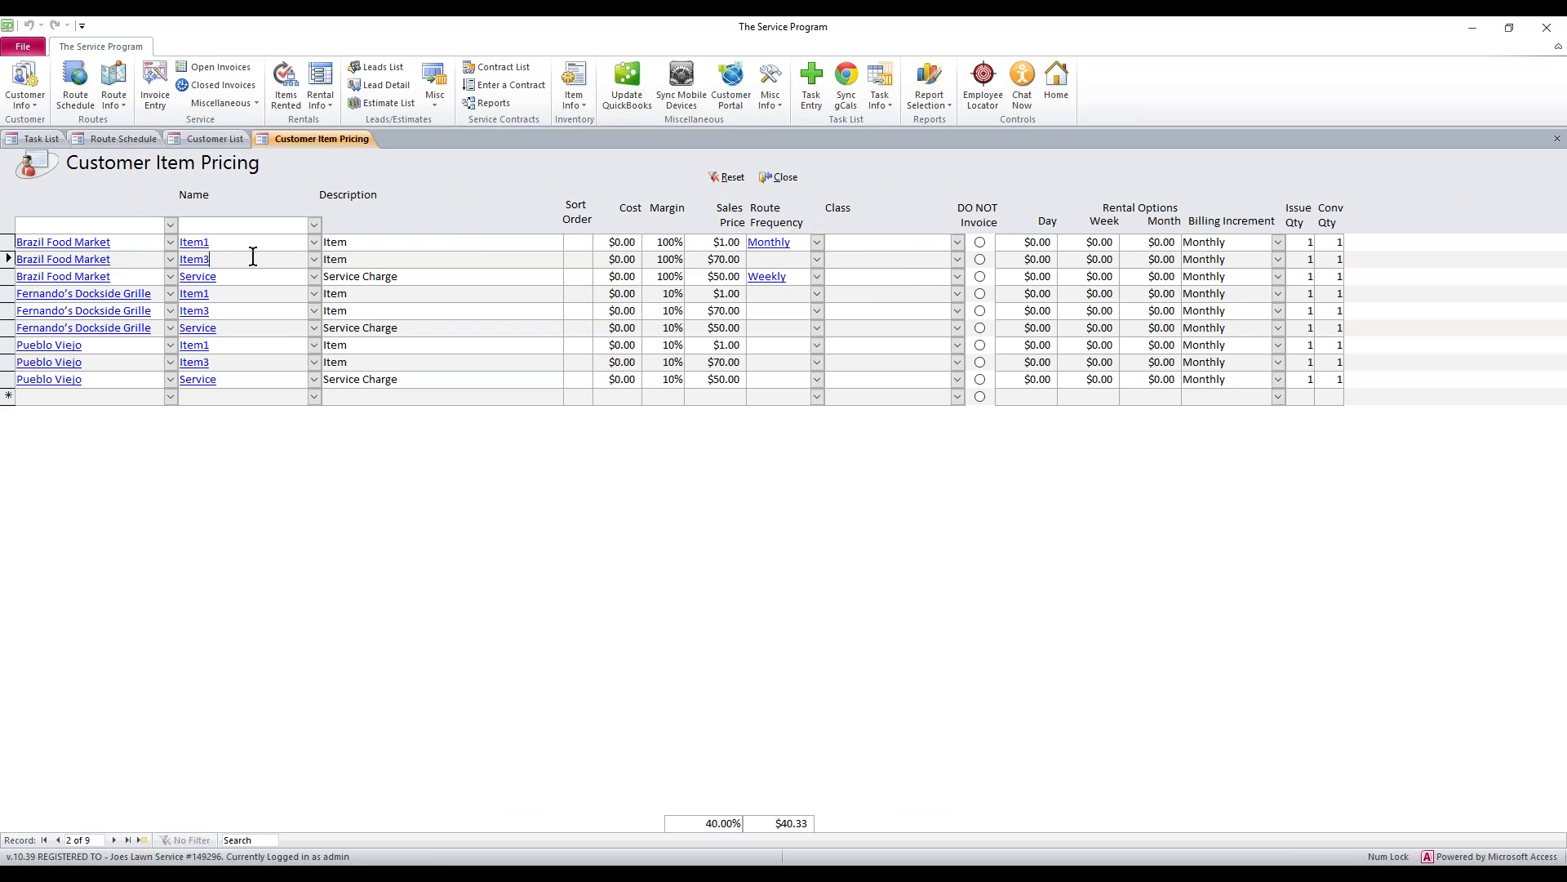
click(313, 259)
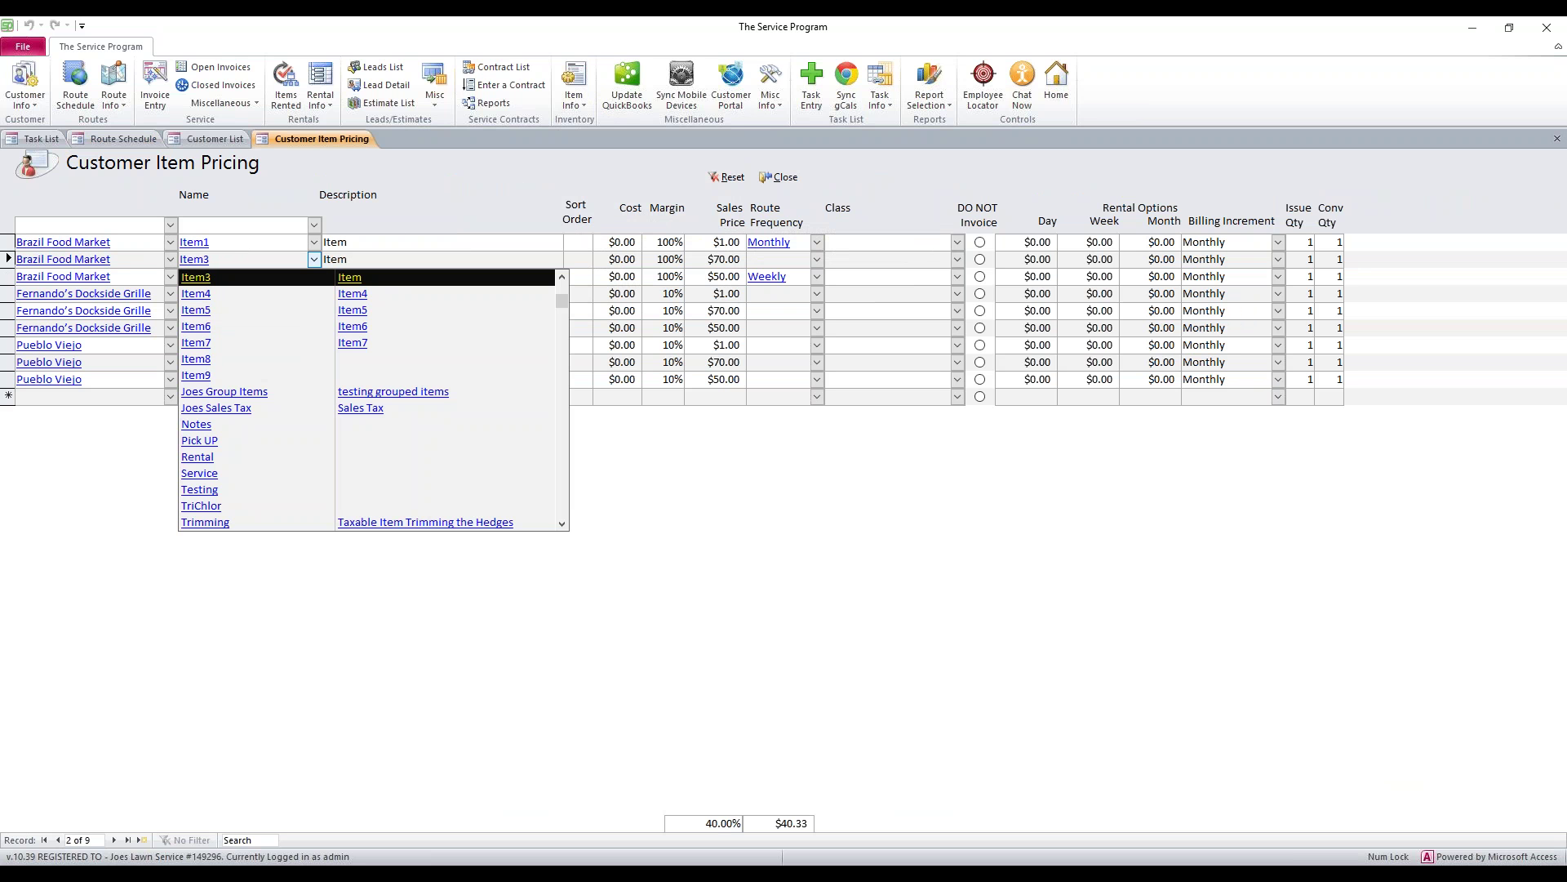
click(227, 325)
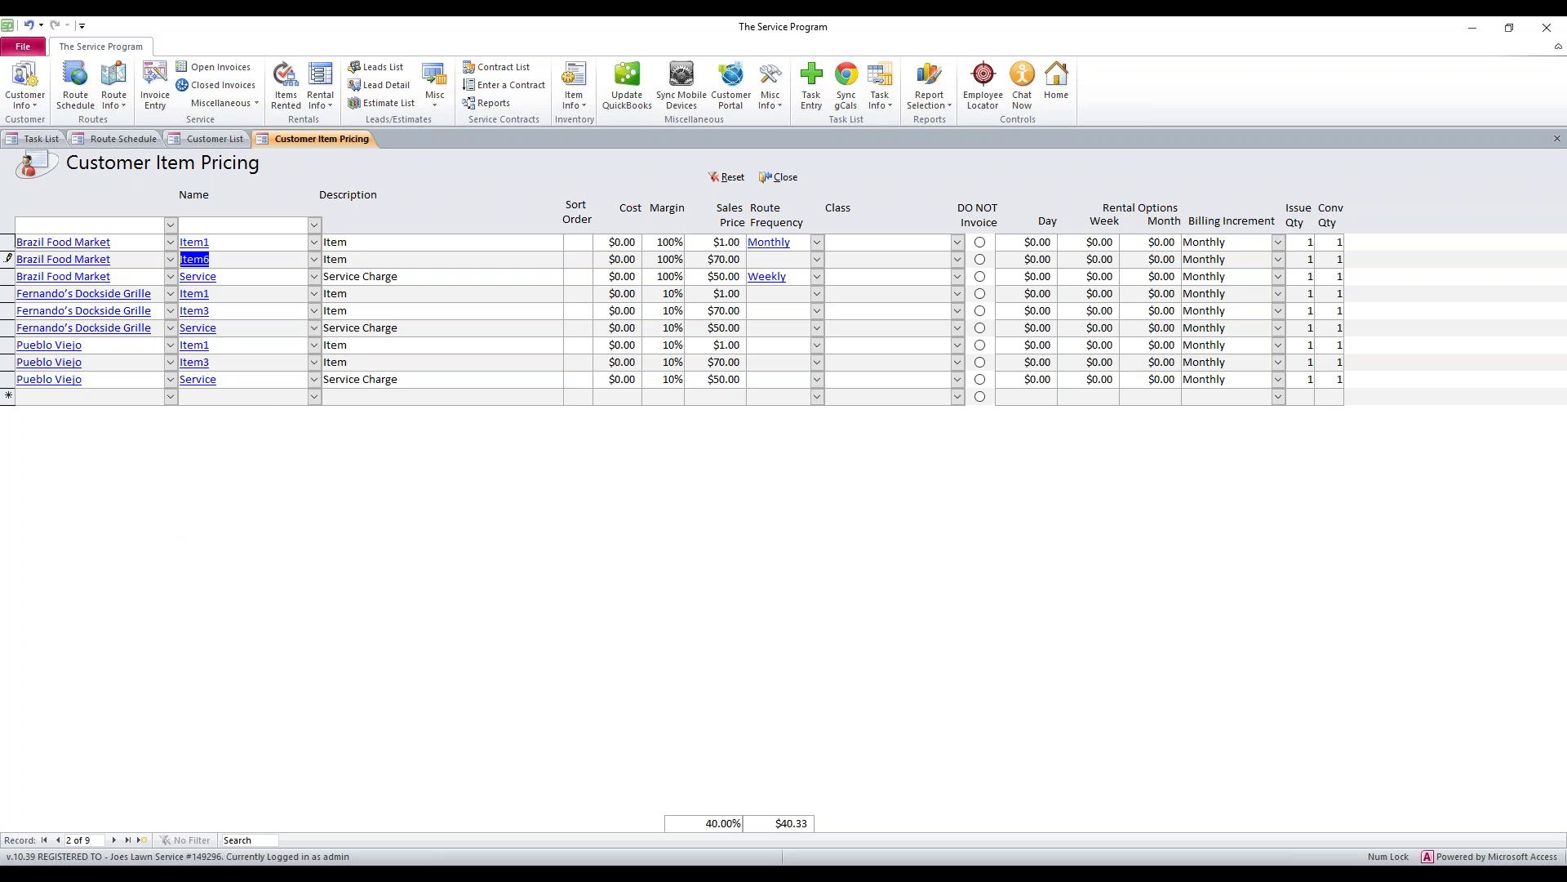
key(Tab)
click(585, 259)
key(Tab)
key(Tab)
key(Tab)
text(15)
key(Tab)
Look at the customer and item name filters without filtering, then close the pricing list
click(174, 227)
click(175, 227)
click(315, 226)
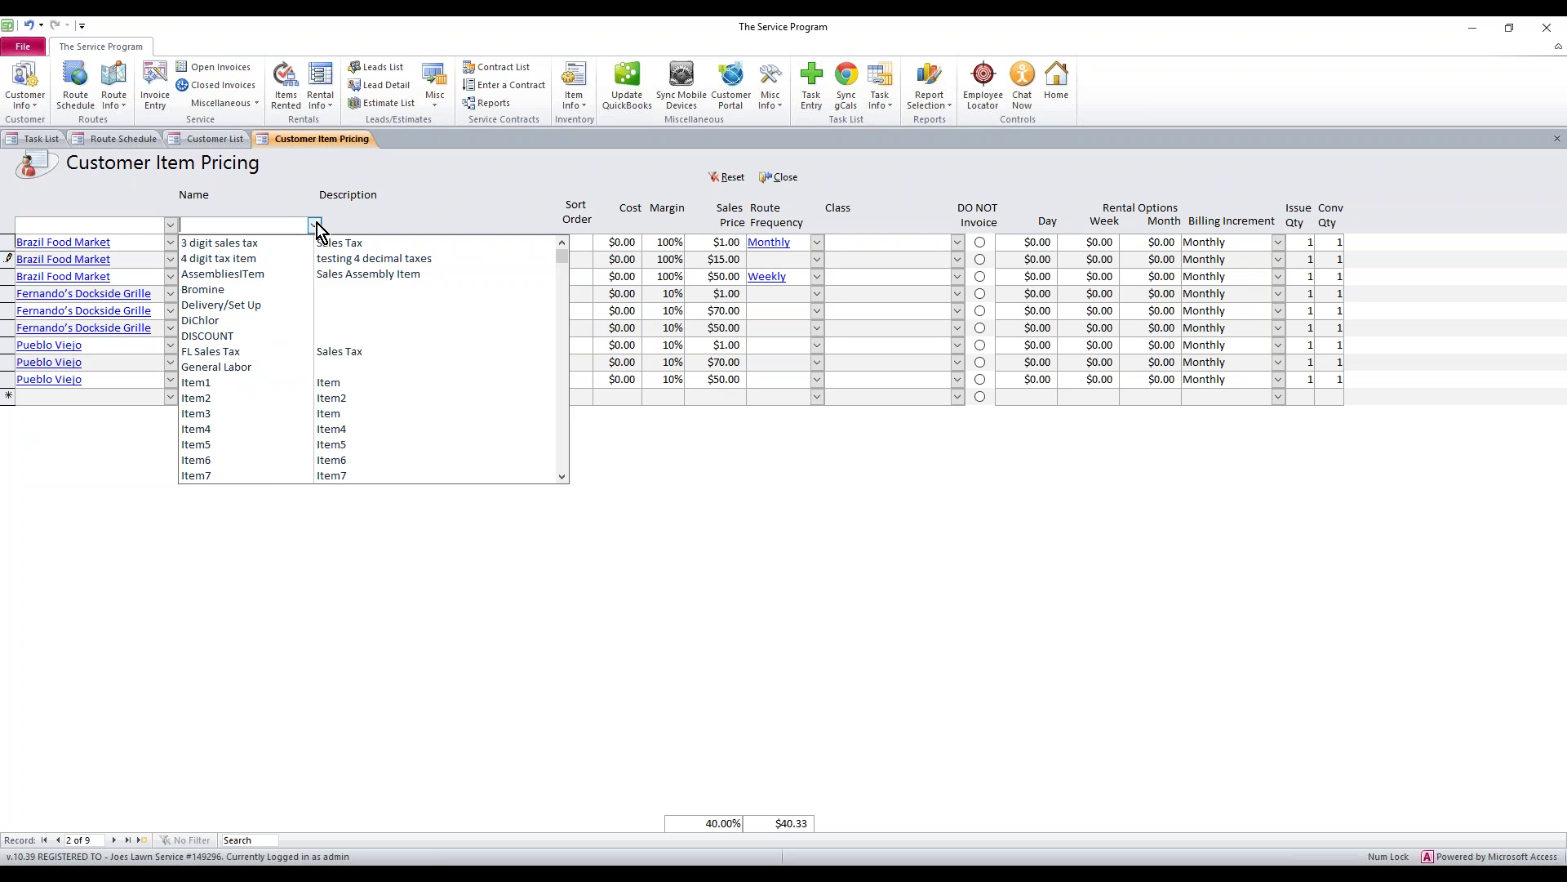
click(315, 226)
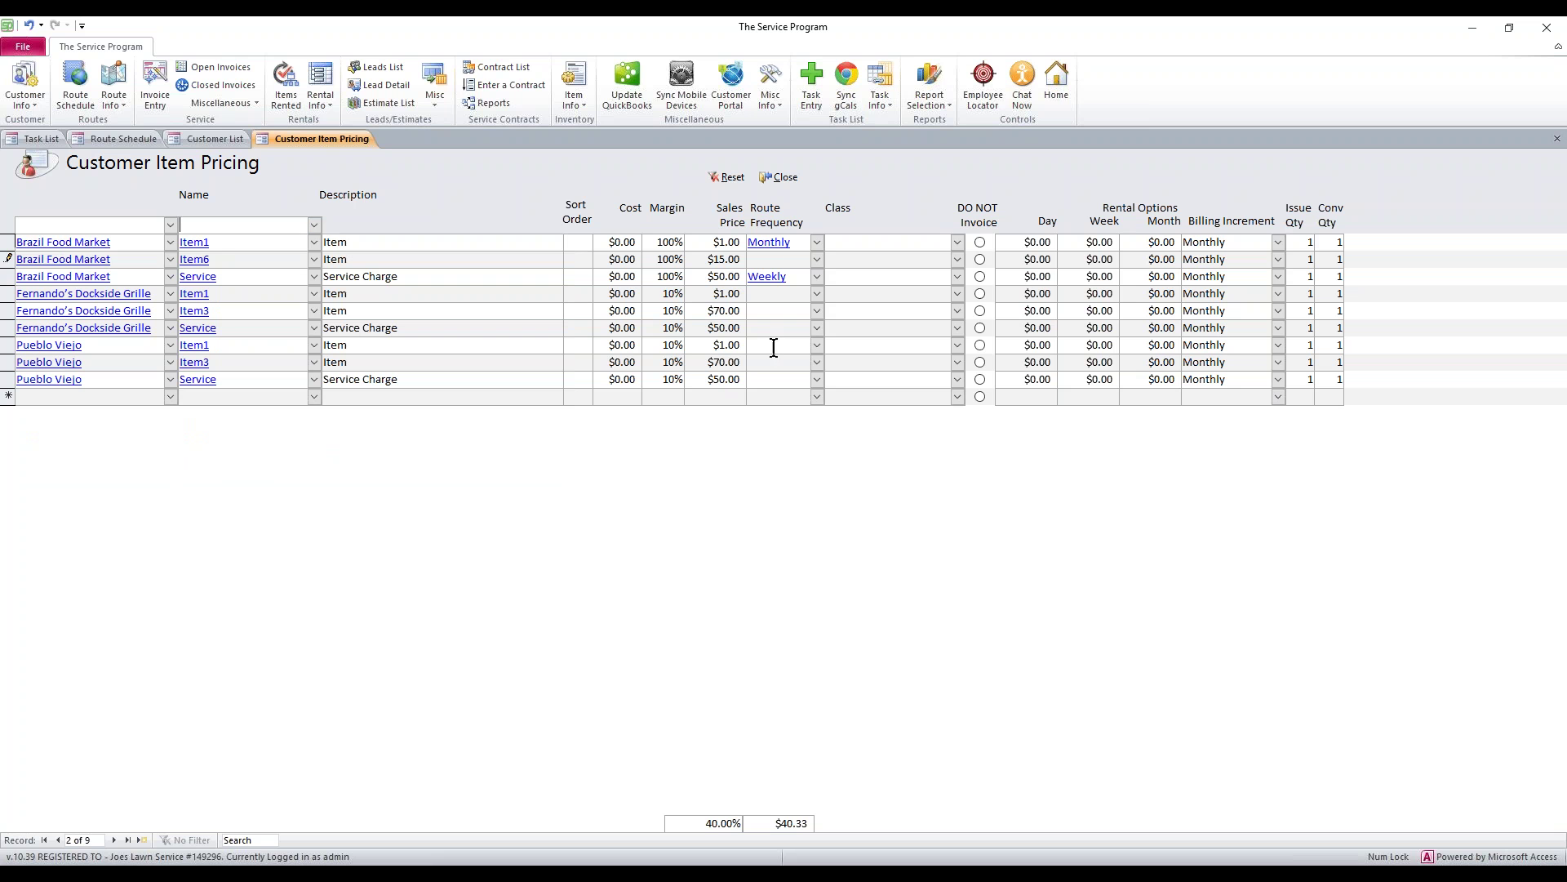
click(785, 178)
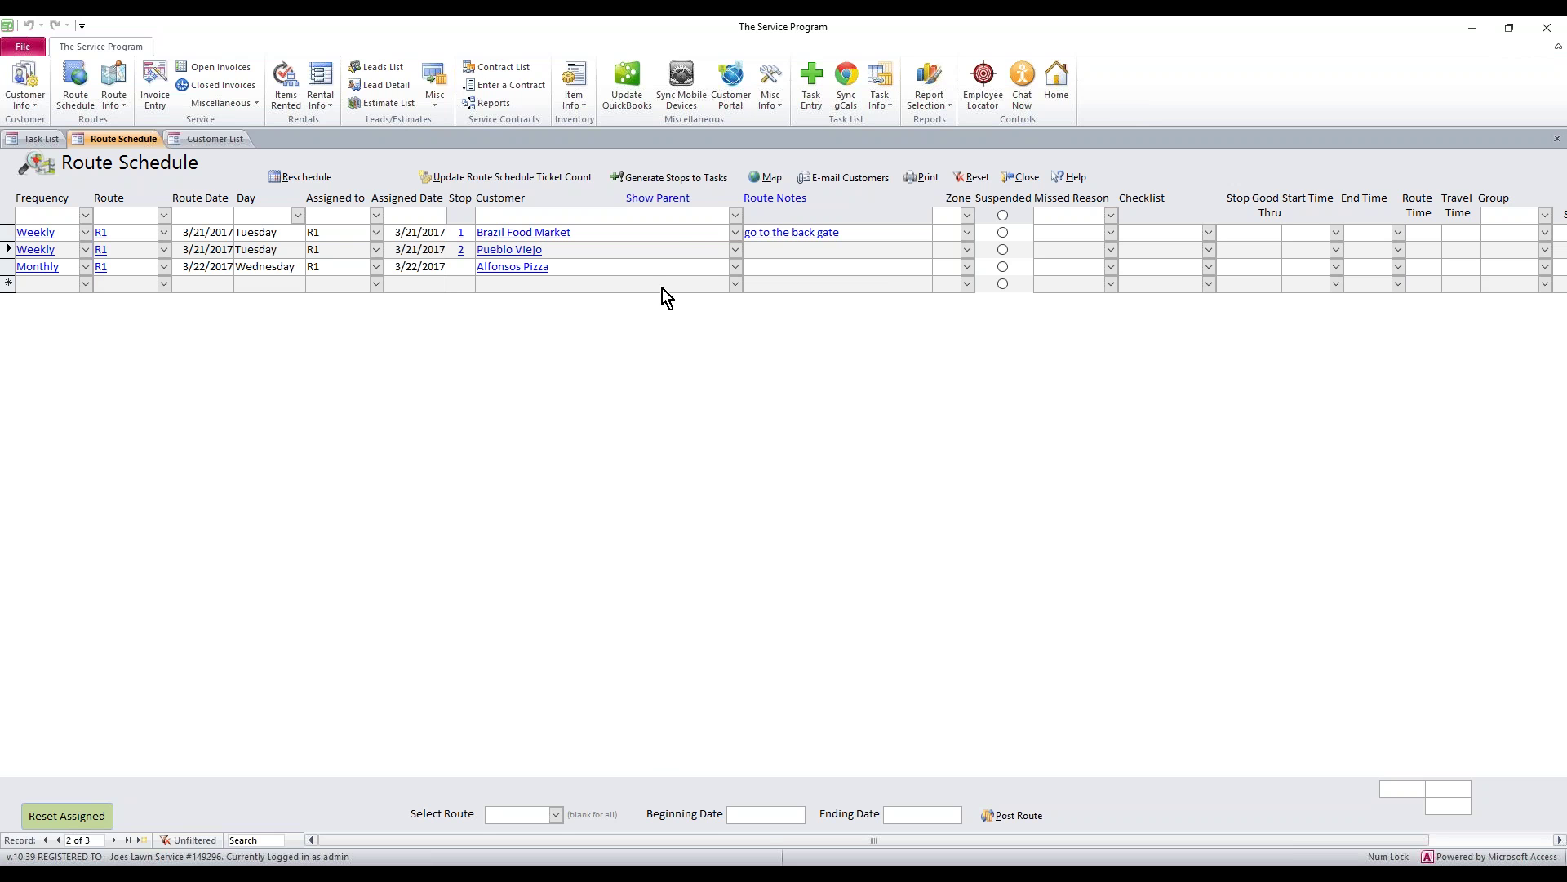
Choose Customer as the Mobile Sync Select Option on the MyCustomerConnect Sync screen, then close it
click(679, 86)
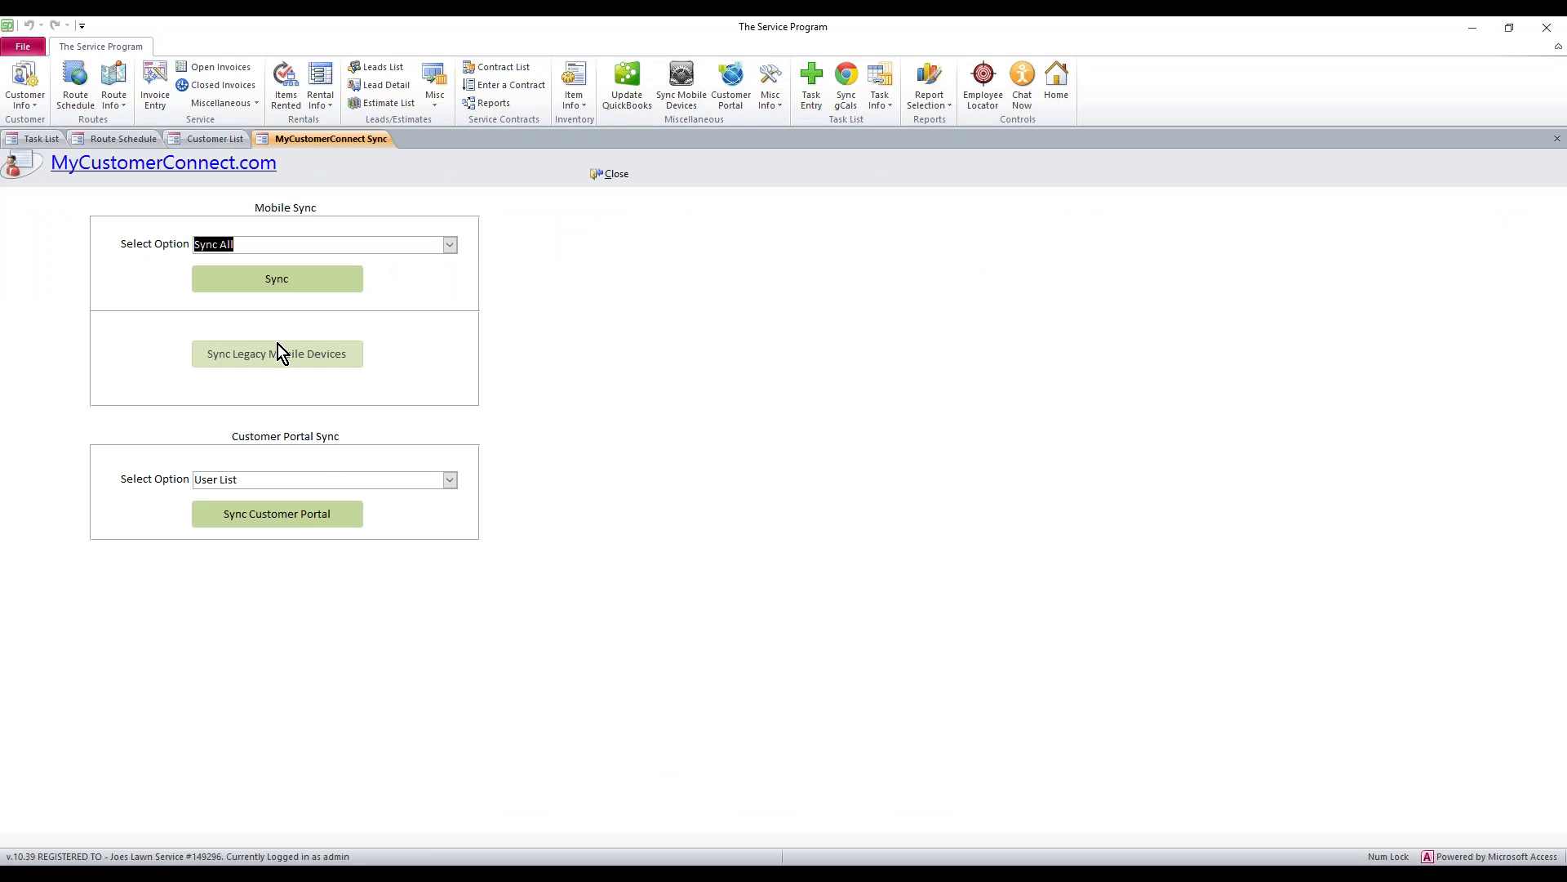
click(449, 246)
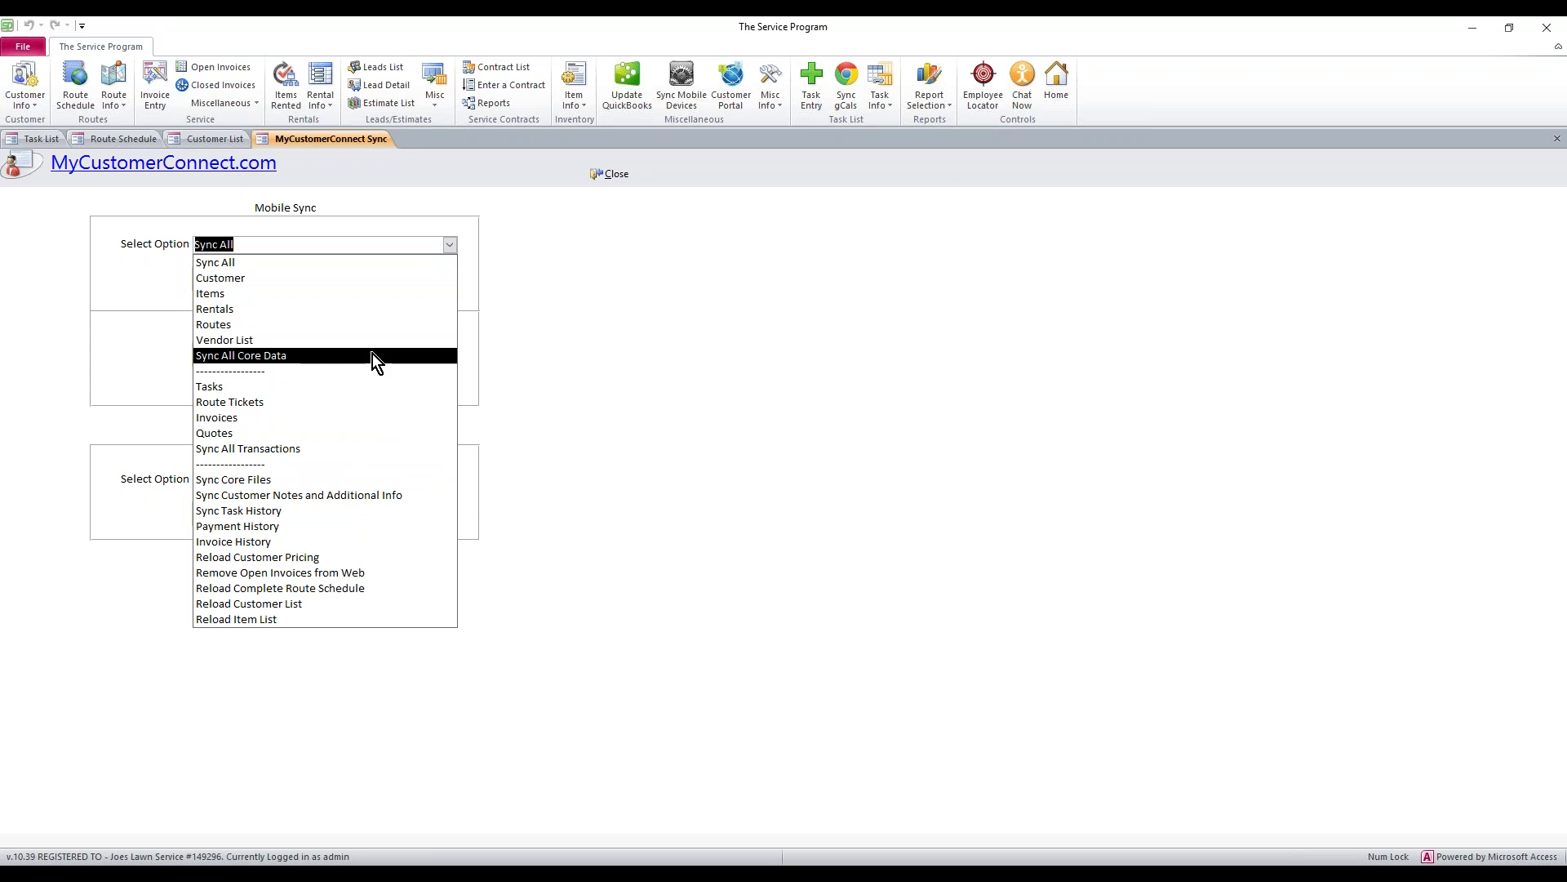
click(227, 279)
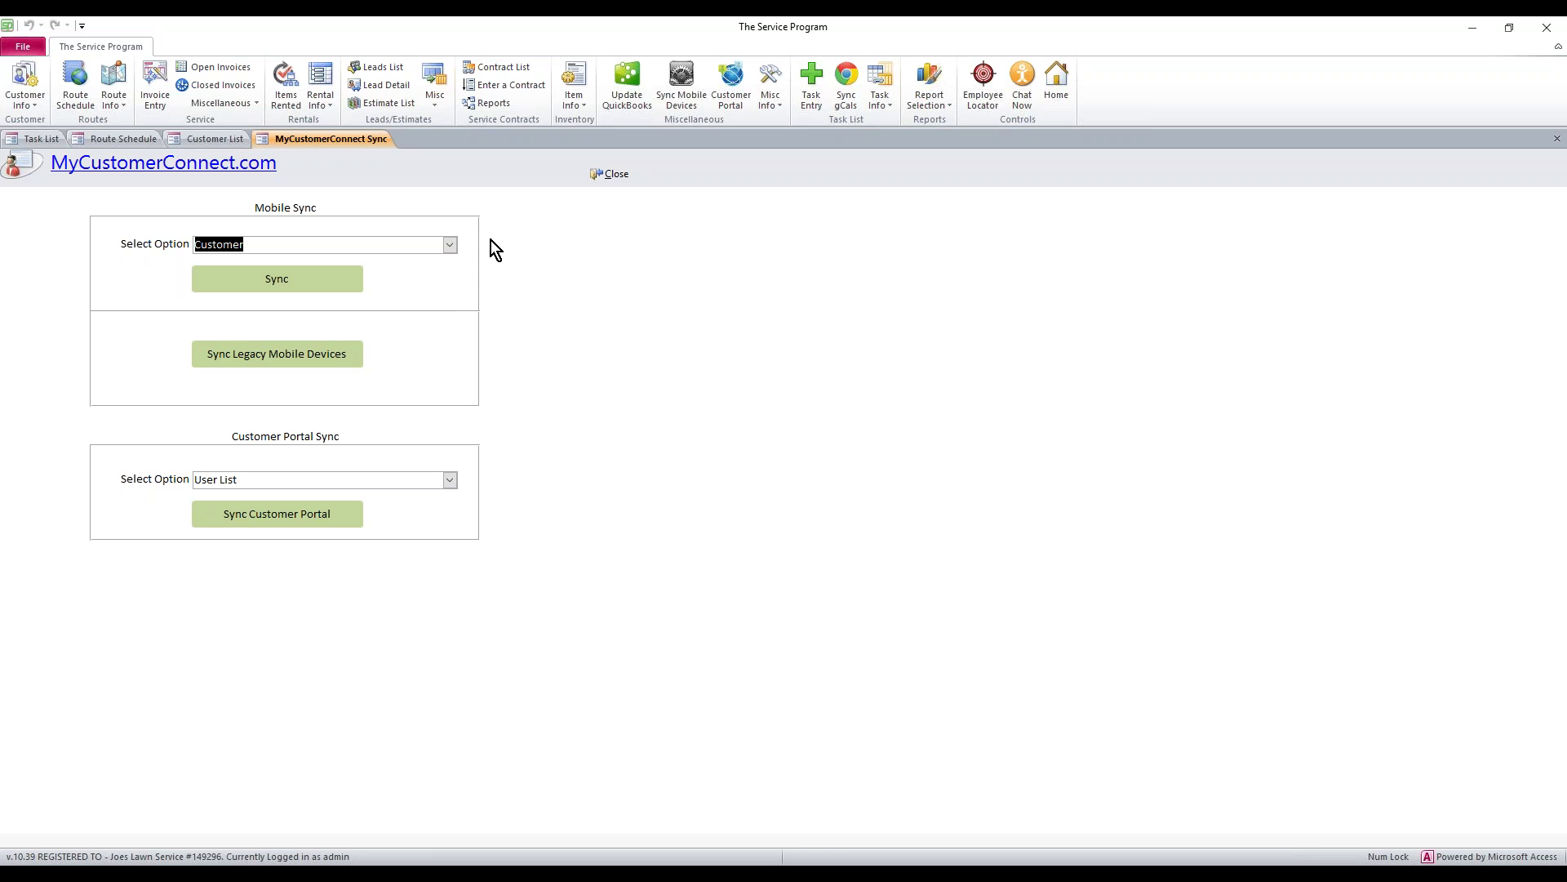
click(618, 173)
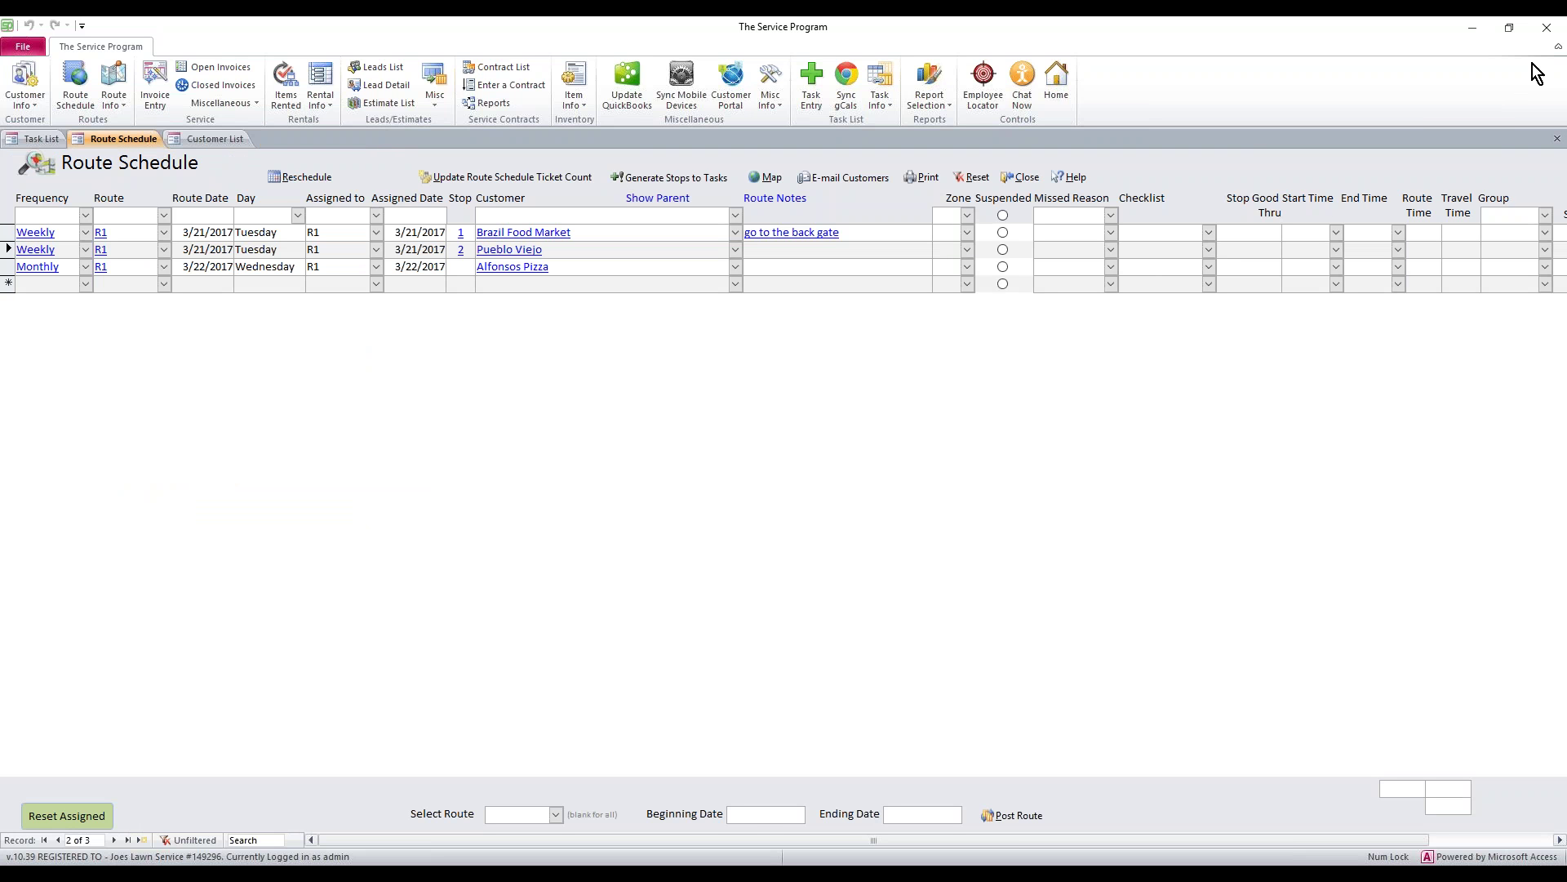